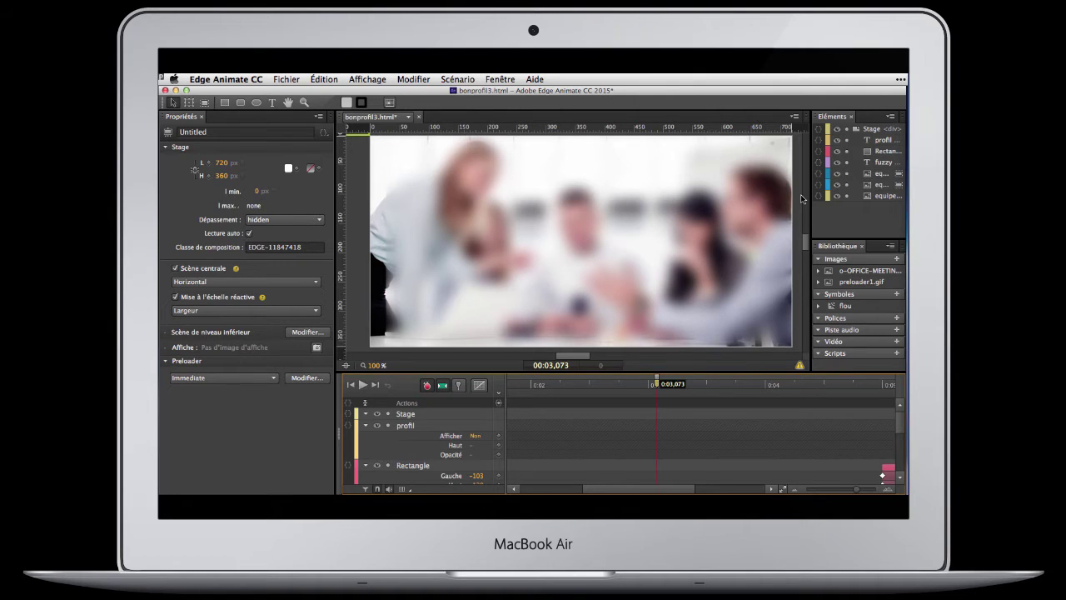
Preview the bonprofil3 composition in the browser and open the page in Responsive design test
left_click(287, 79)
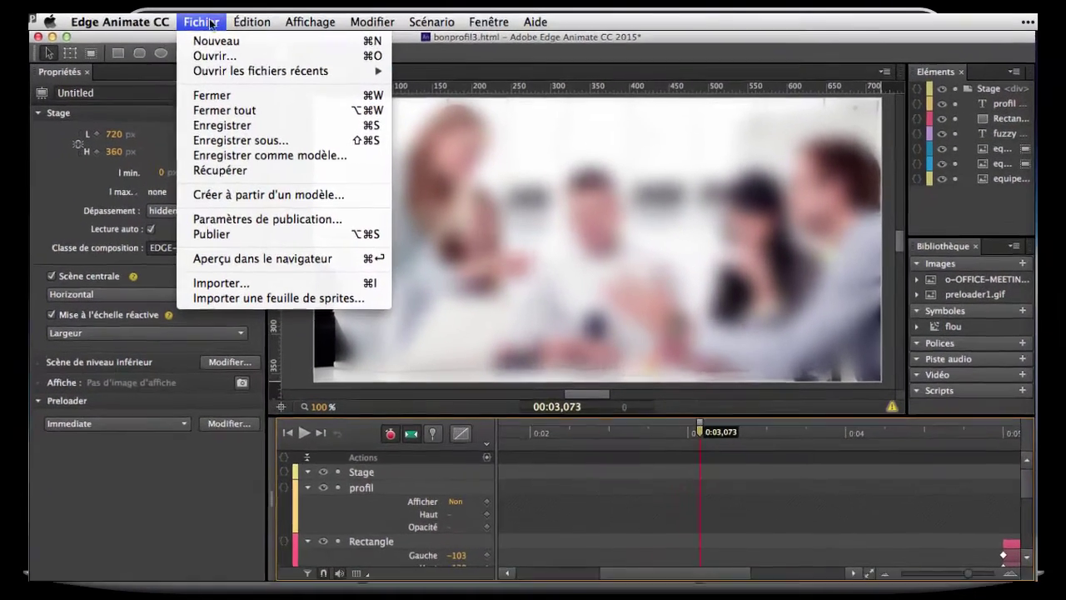
left_click(283, 258)
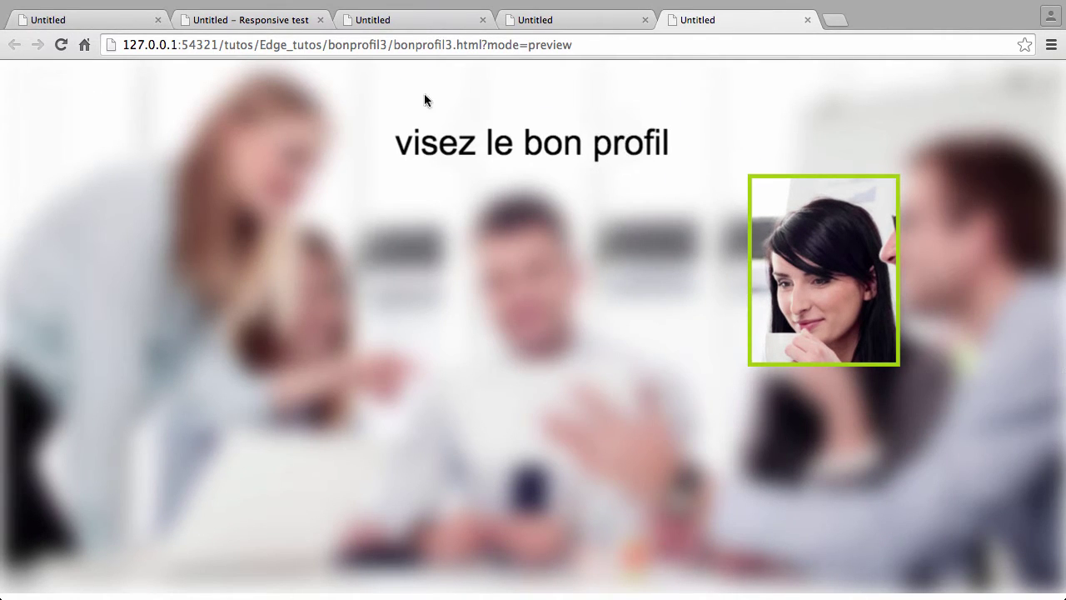
right_click(127, 86)
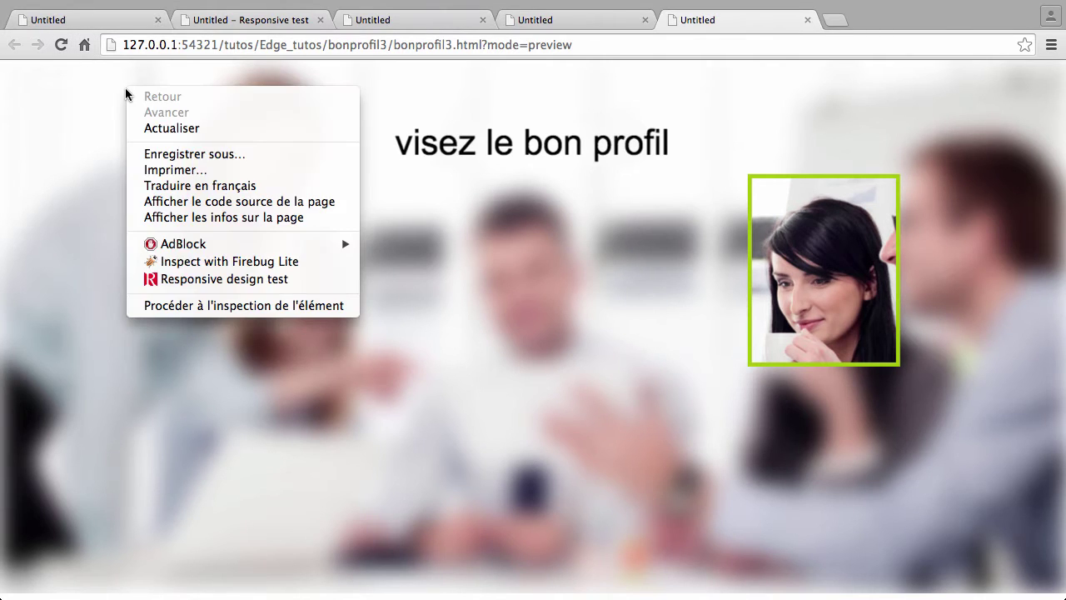
left_click(217, 281)
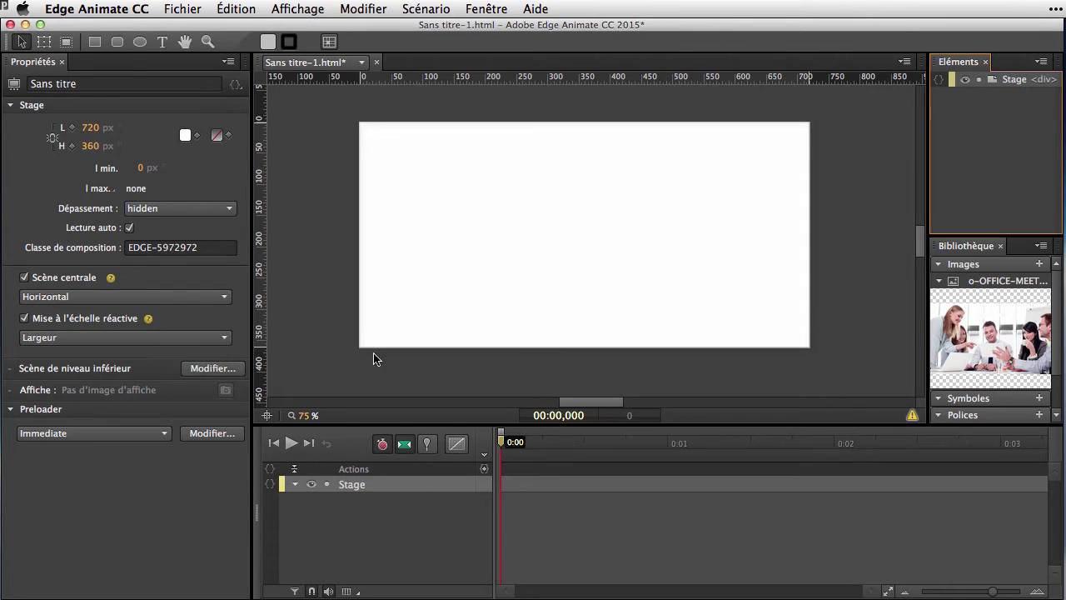
Place the office meeting image from the library at the stage's origin and set its width to 720 px, keeping proportions
left_click_drag(988, 283, 896, 282)
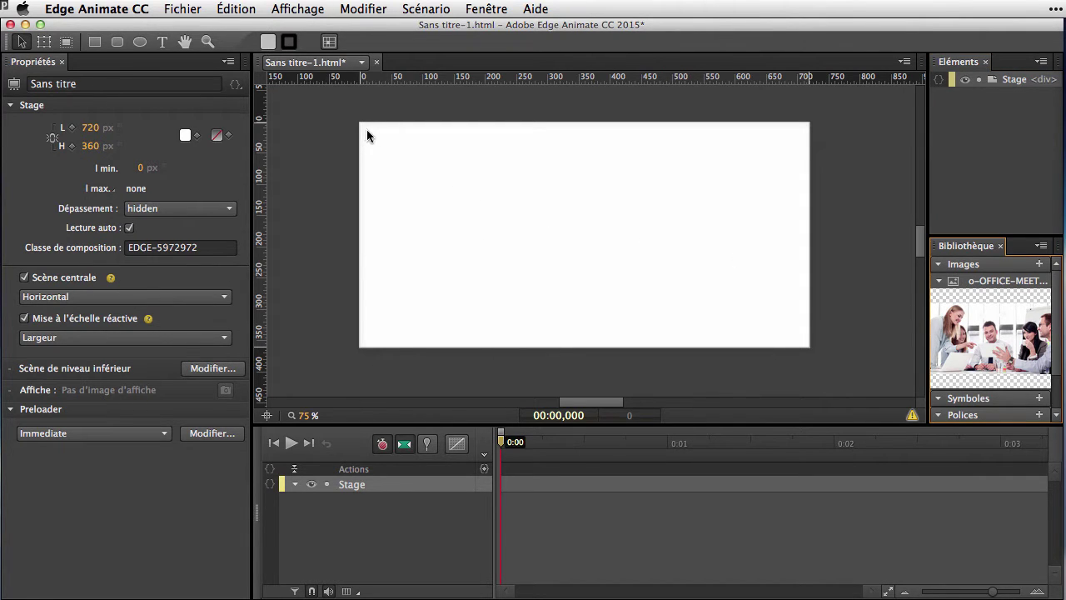
left_click_drag(366, 131, 365, 127)
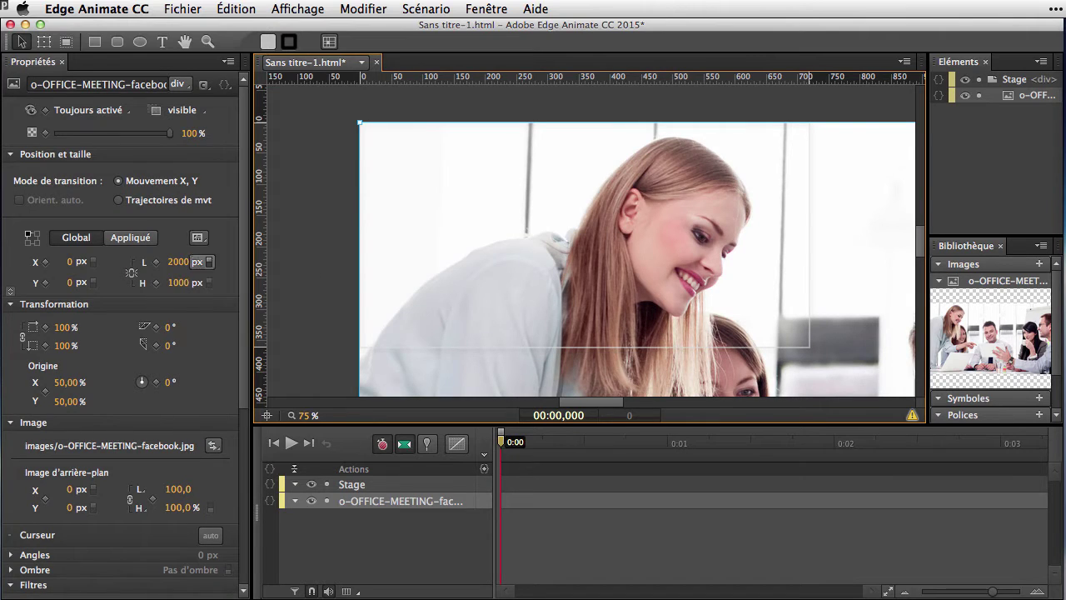
left_click(187, 261)
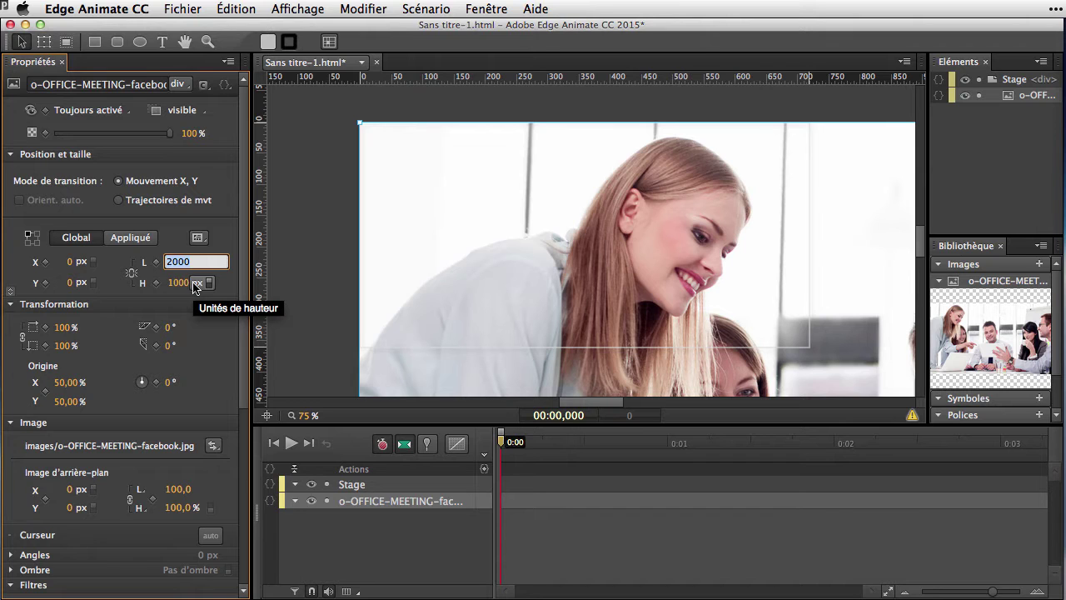
type("720")
key("Return")
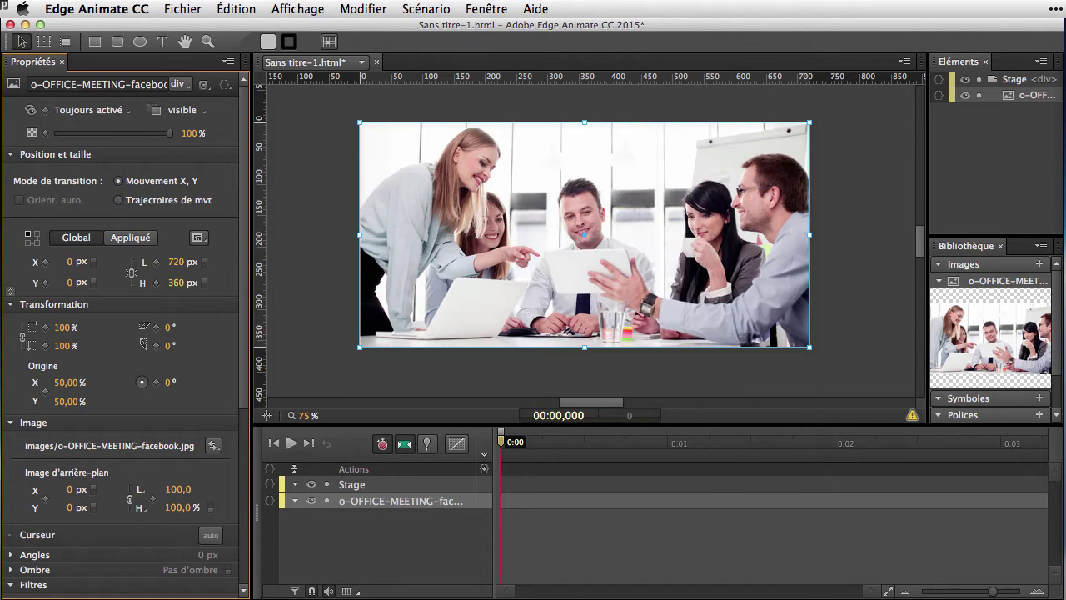
Rename the placed office meeting image element as flou
double_click(384, 502)
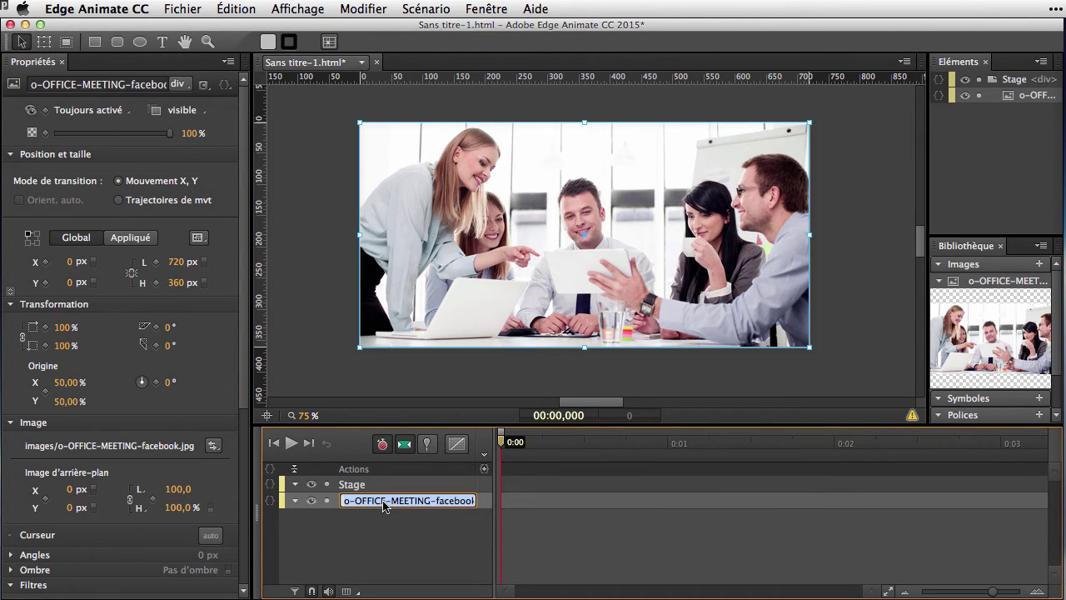
type("flou")
key("Return")
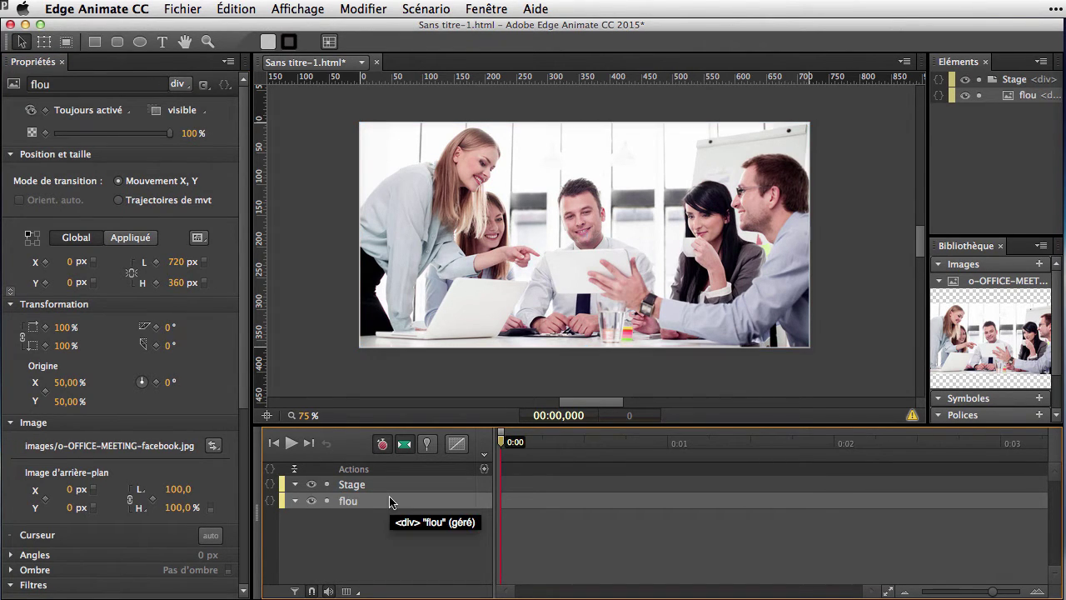
Apply a blur filter of 8 px to the flou image
left_click_drag(248, 401, 241, 569)
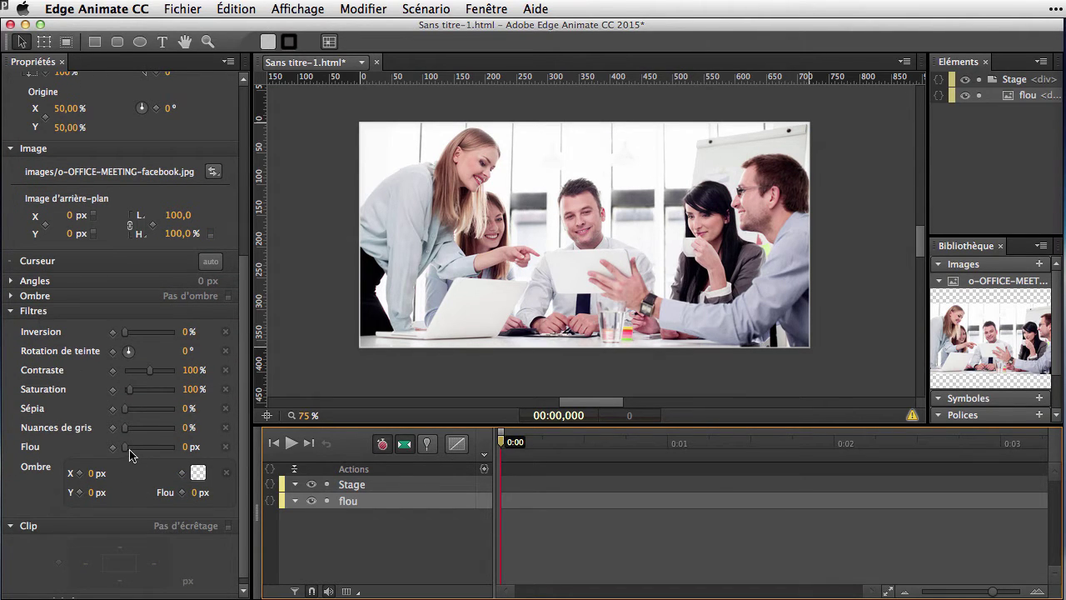
left_click_drag(127, 452, 130, 452)
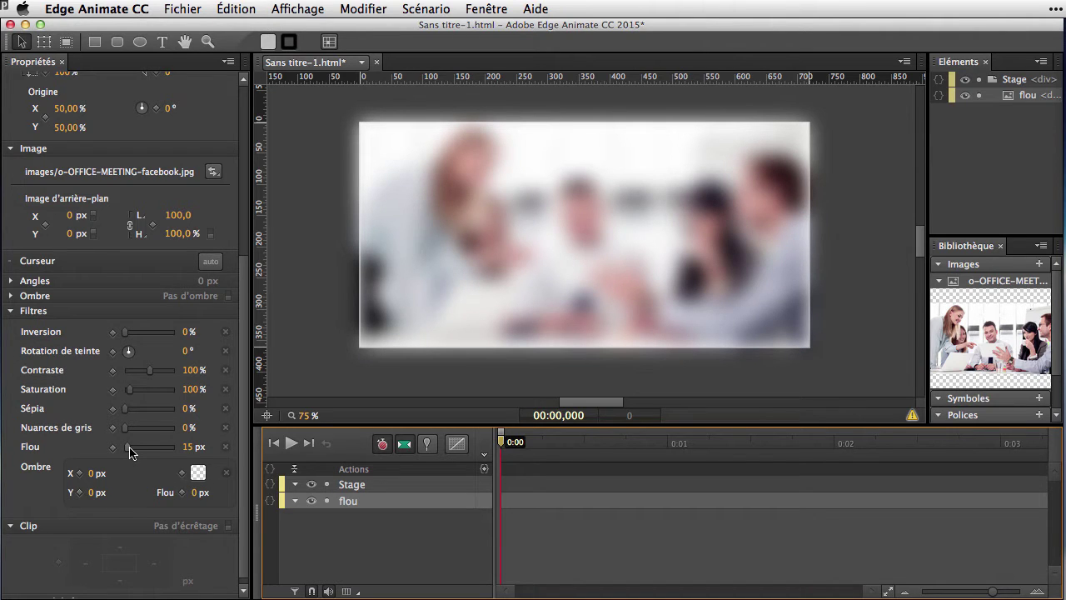
left_click_drag(129, 451, 127, 450)
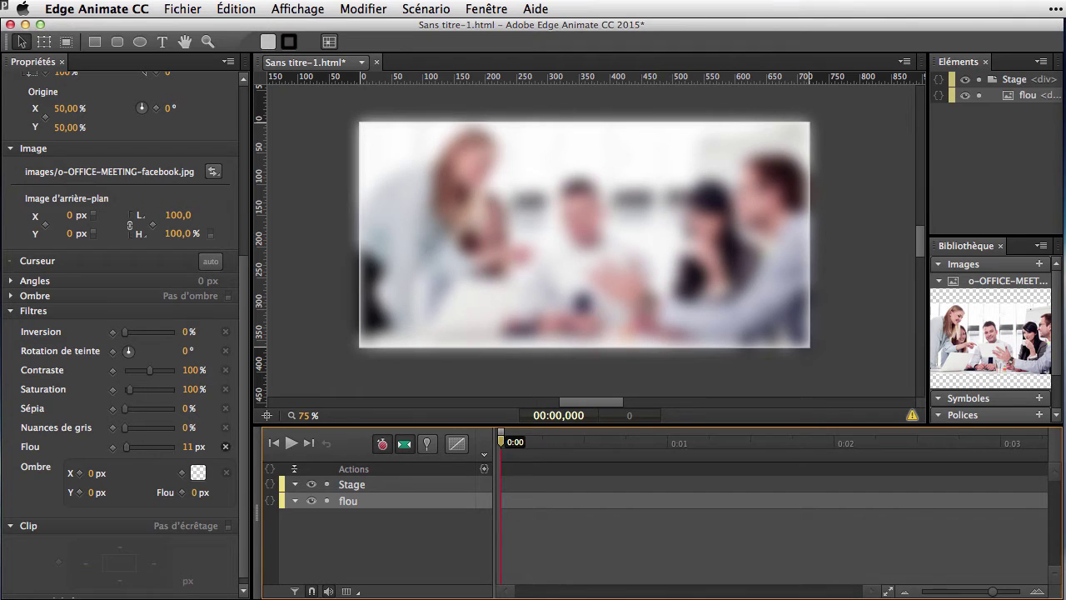
left_click(193, 447)
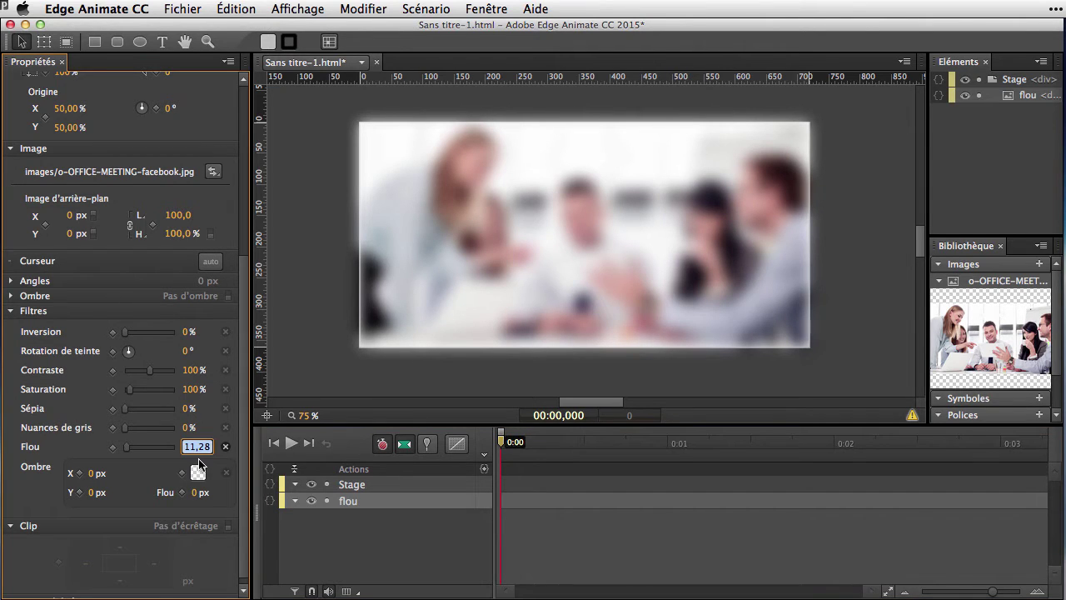
type("8")
key("Return")
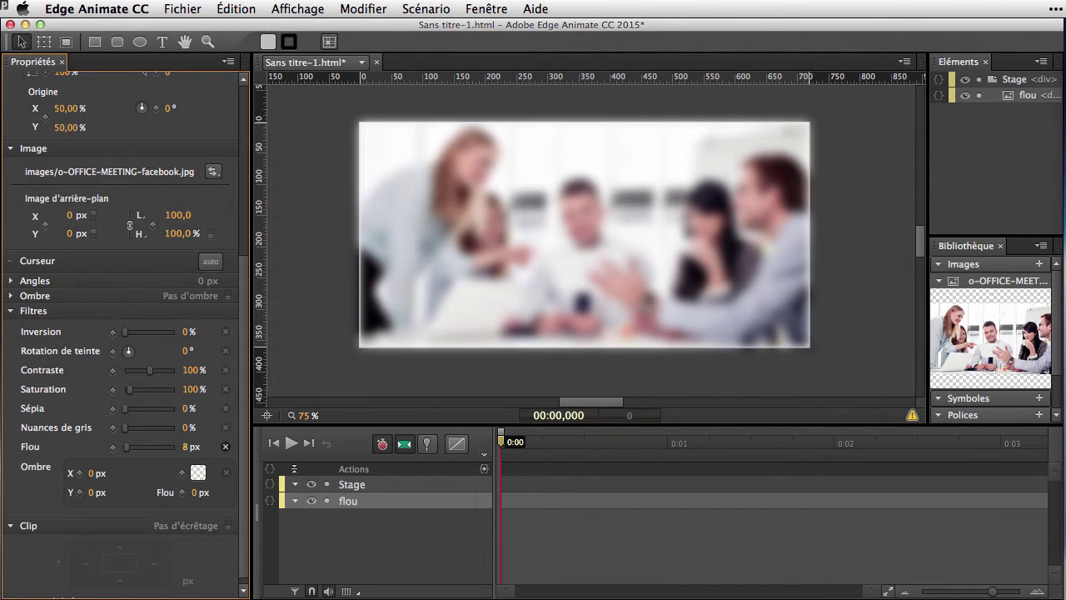
left_click(518, 519)
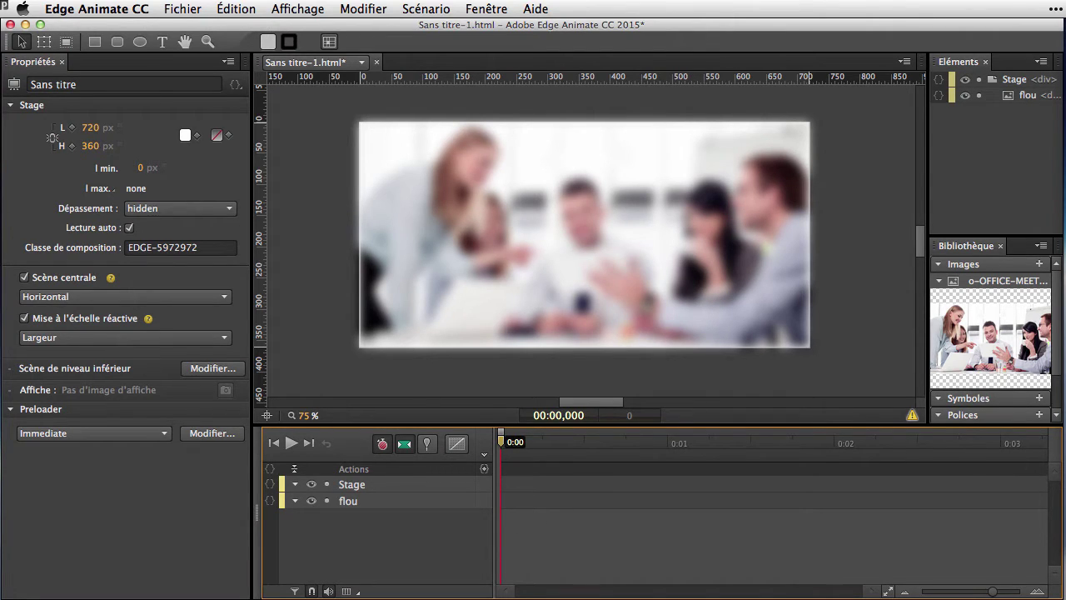
Set the flou image's opacity to 0% and add an opacity keyframe at 0:00
left_click(440, 204)
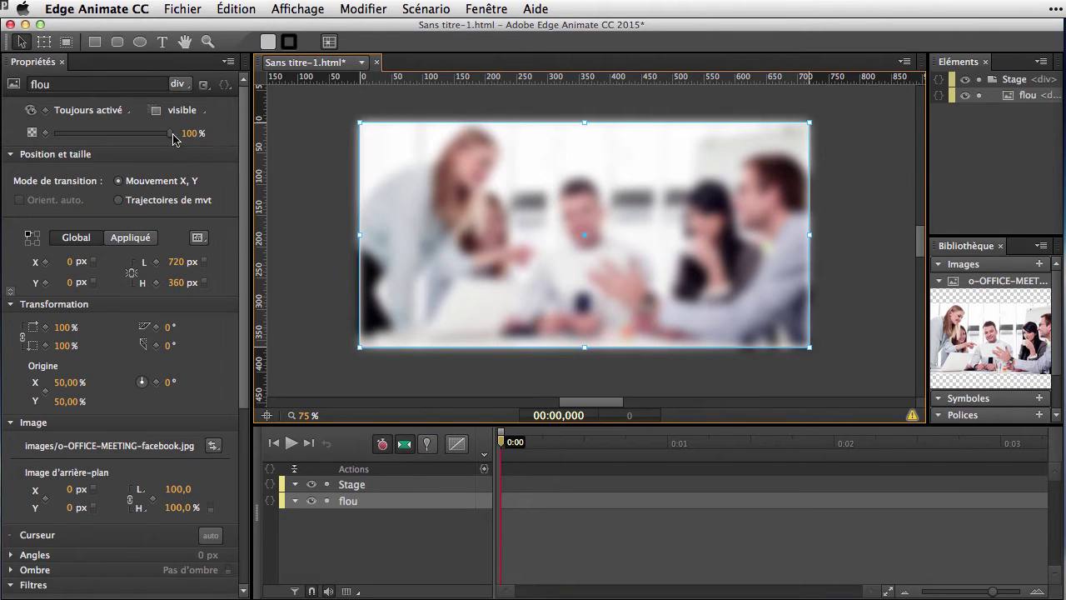
left_click_drag(170, 135, 52, 142)
left_click(46, 132)
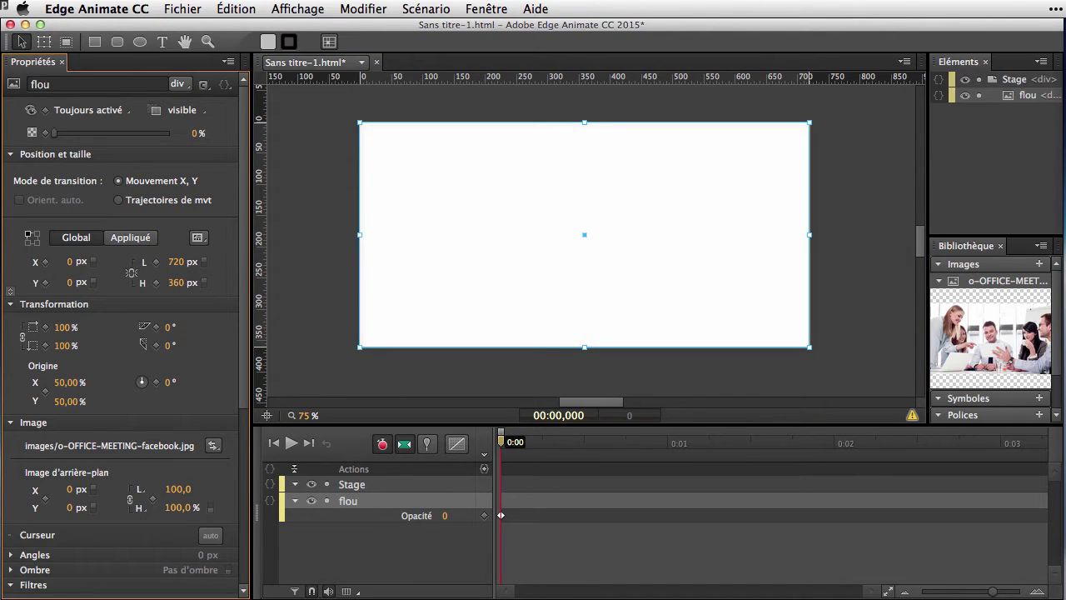
Fade in the flou image by adding a 100% opacity keyframe at 0:01
left_click_drag(502, 441, 667, 442)
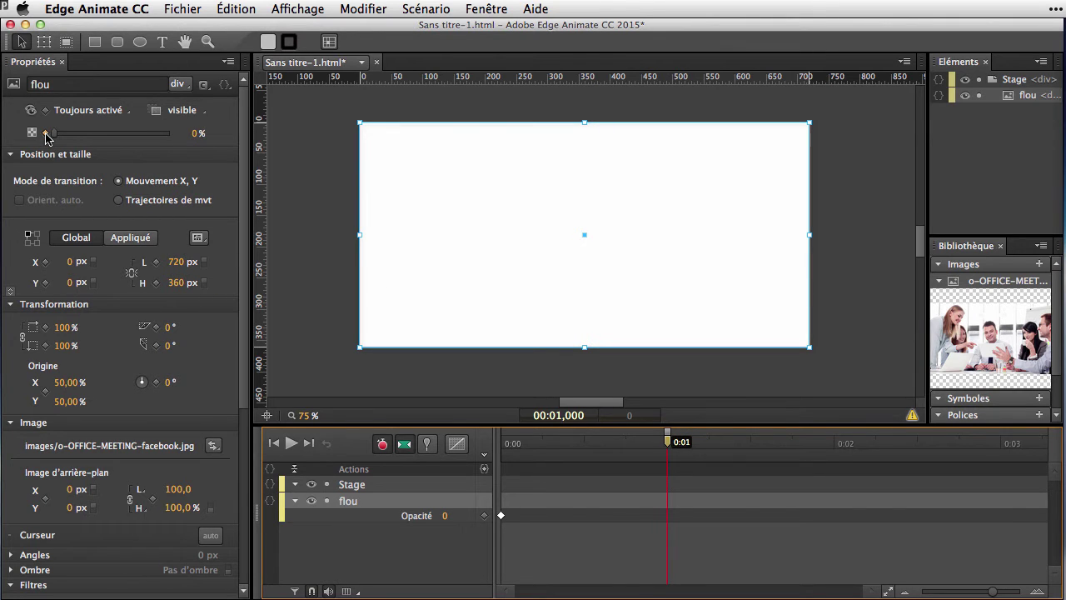
left_click_drag(53, 138, 191, 140)
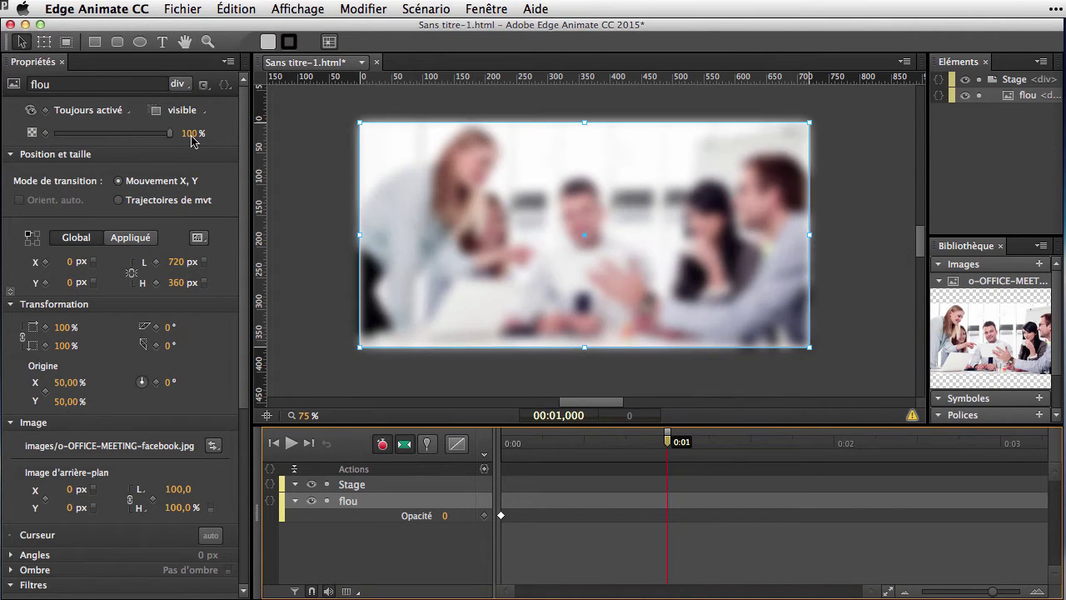
key("space")
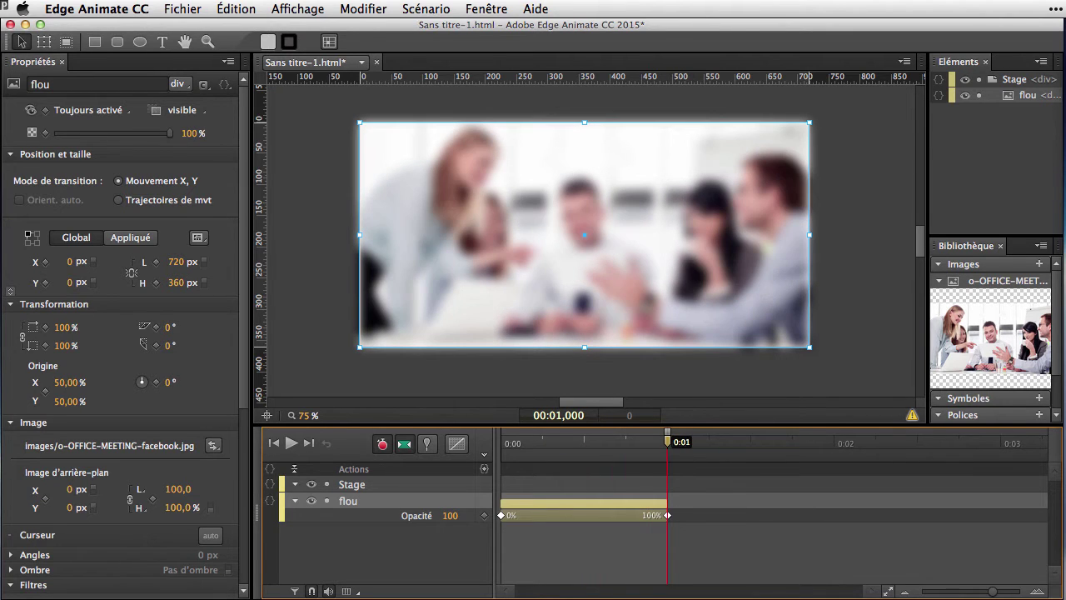
left_click(873, 350)
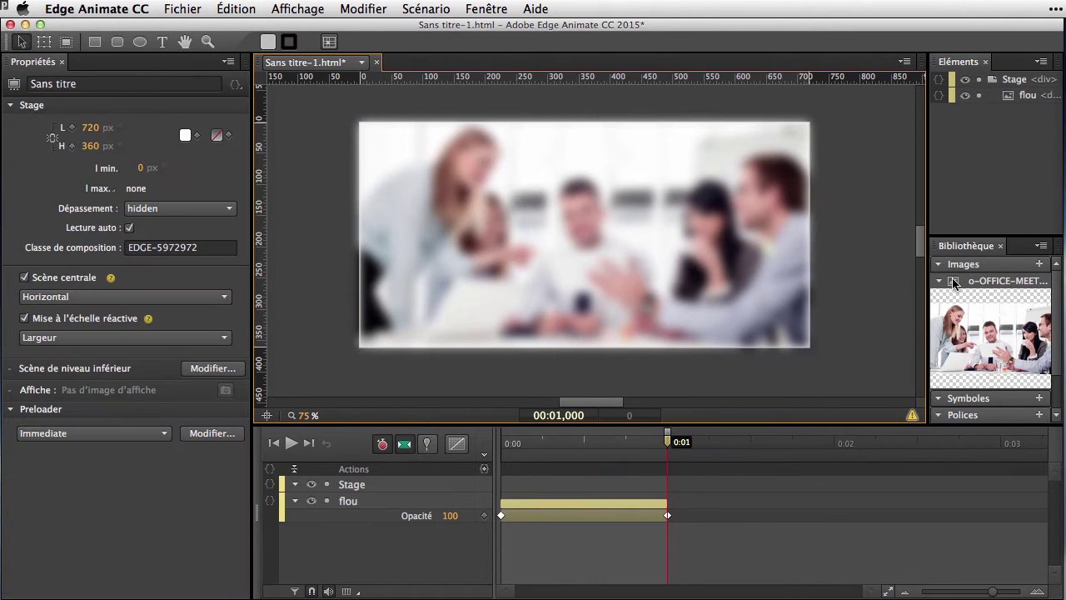
Place a second copy of the office meeting image at the stage's origin and set its width to 720 px
left_click_drag(955, 282, 360, 123)
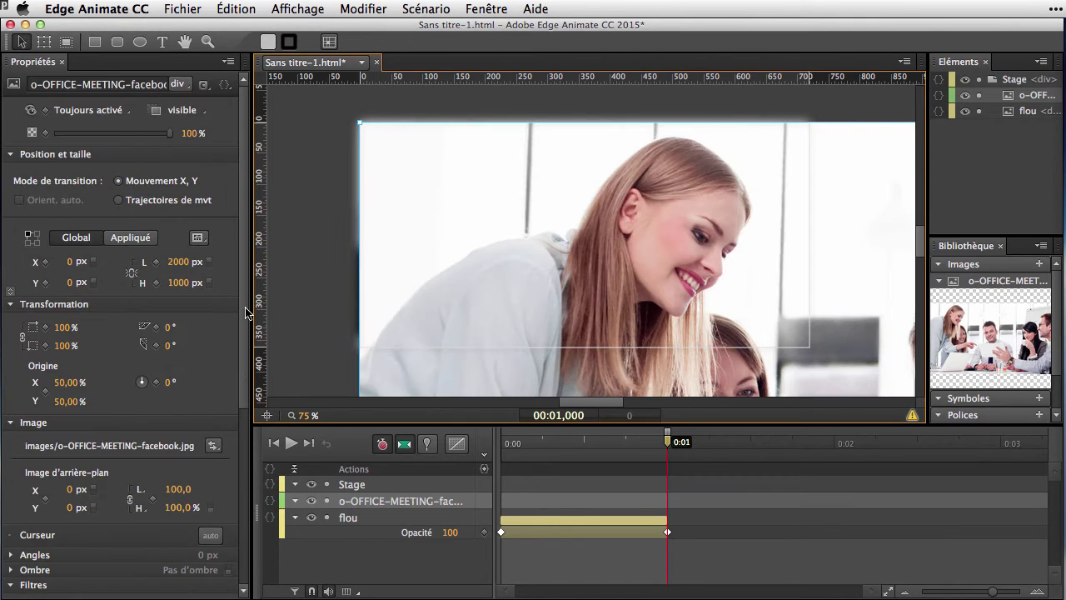
left_click(180, 262)
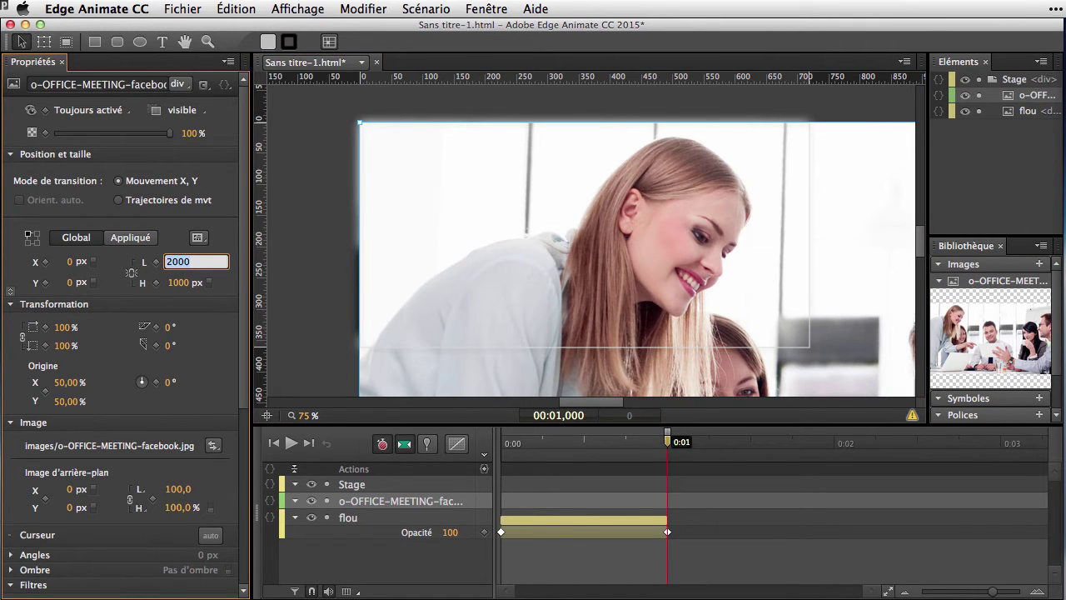
type("720")
key("Return")
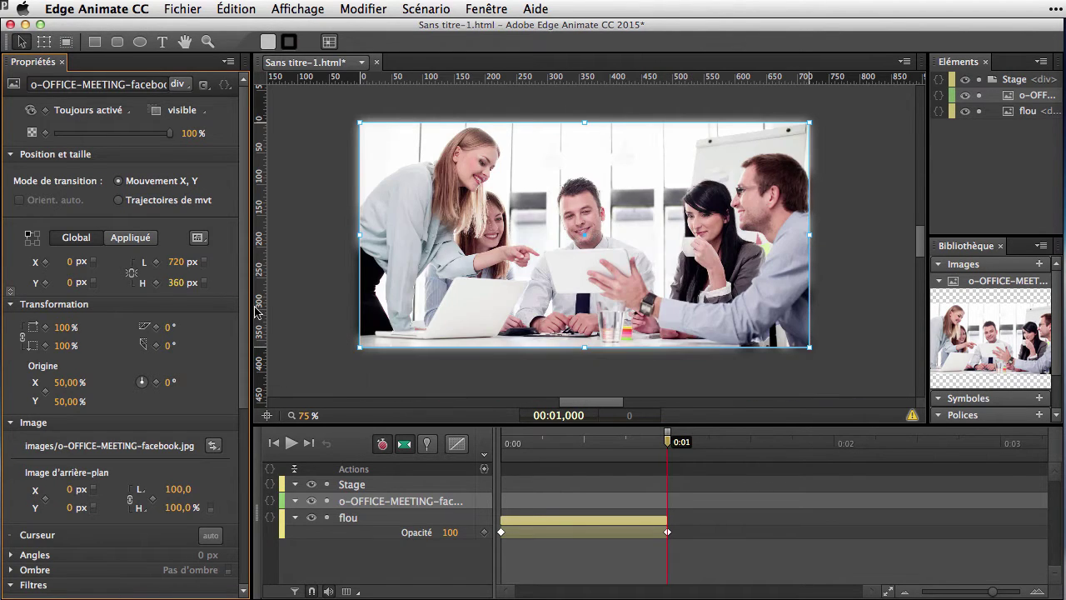
Rename the second office meeting image element as nette
double_click(371, 501)
type("nette")
key("Return")
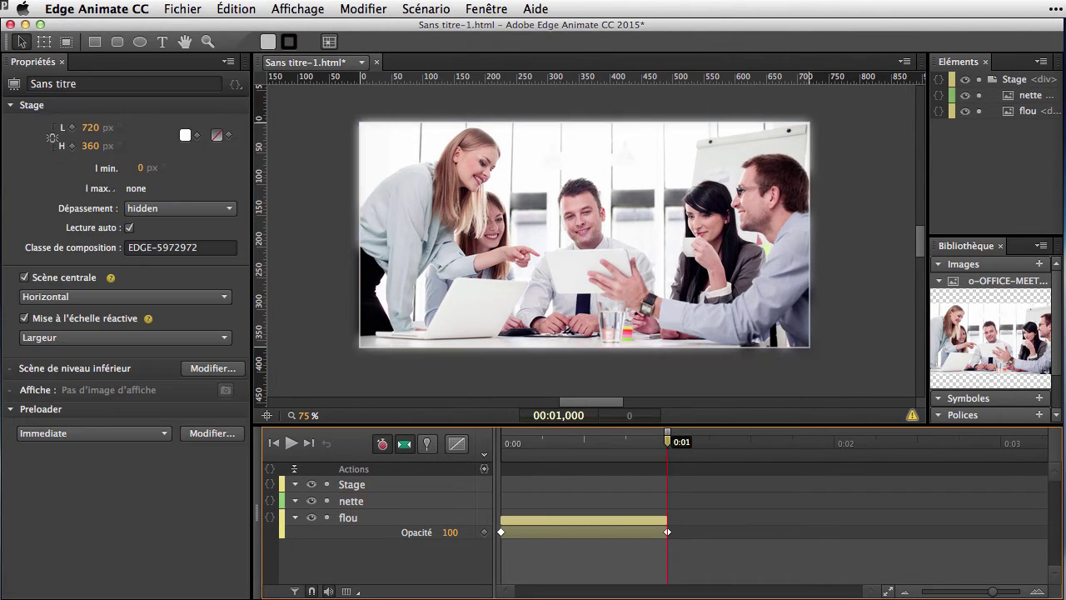
Set the nette image's display to Désactivé at 0:00 on the timeline
left_click_drag(657, 441, 493, 454)
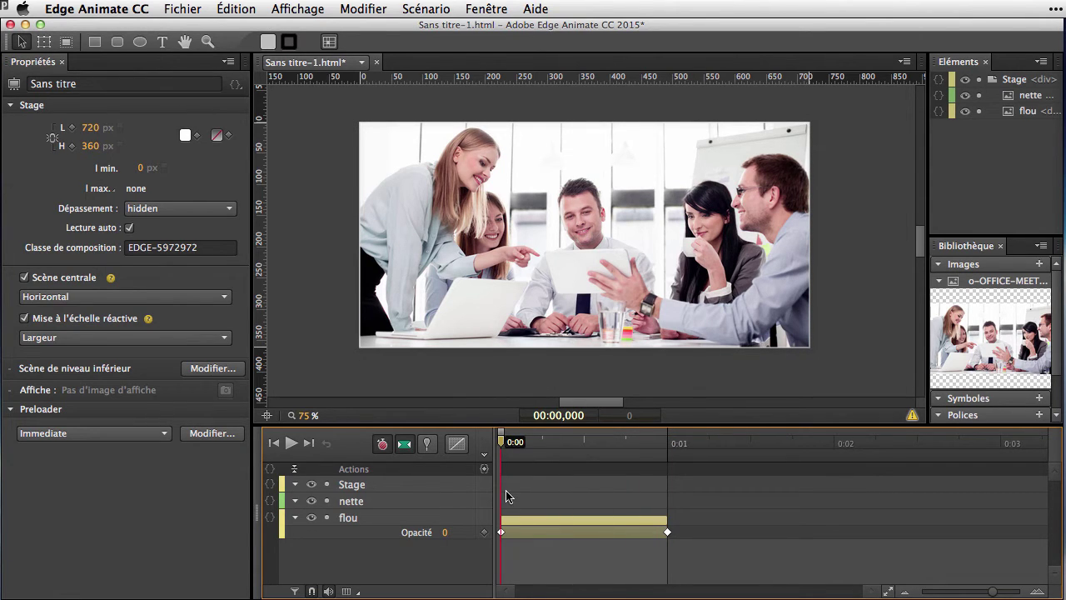
left_click(625, 217)
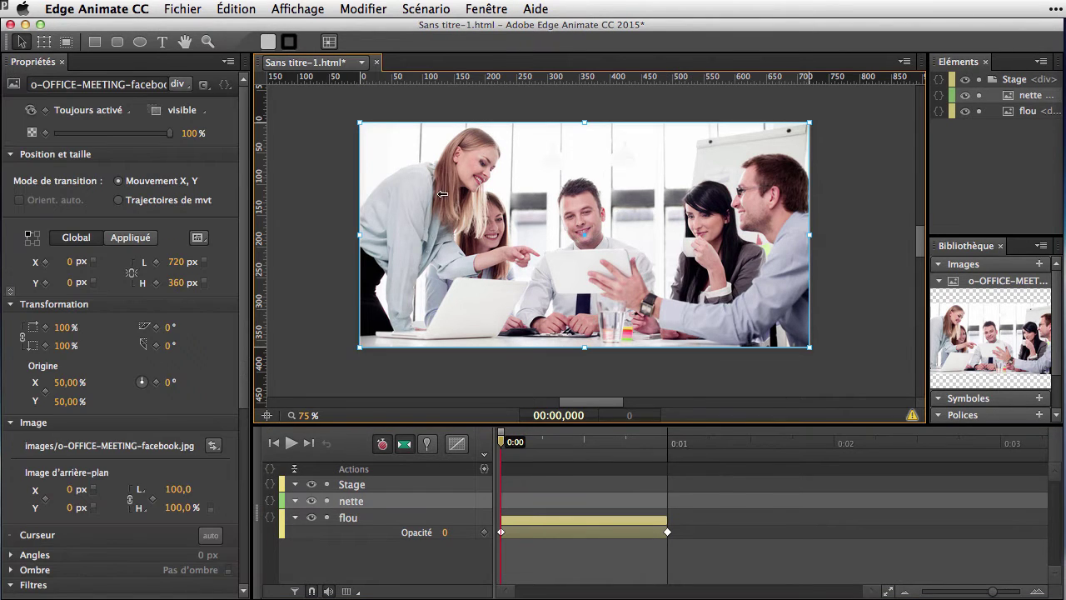
left_click(126, 113)
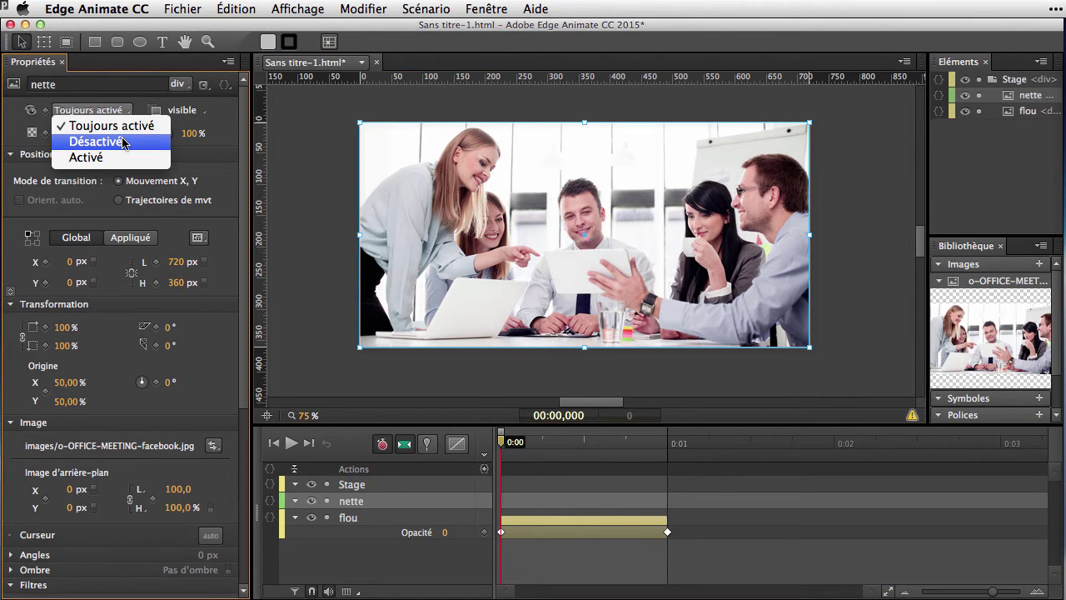
left_click(121, 141)
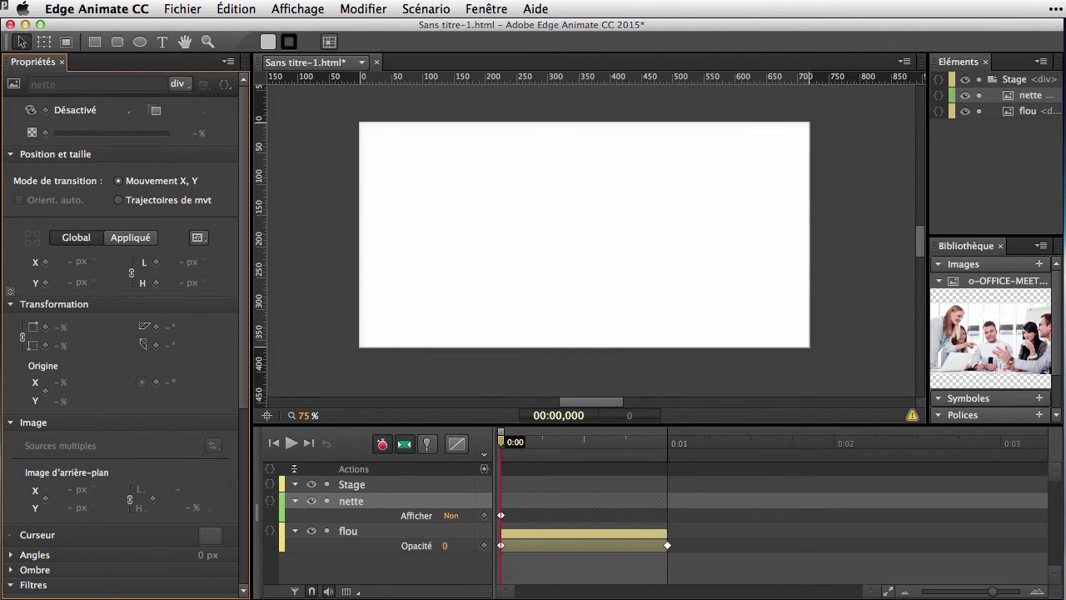
Set the nette image's display to Activé at 0:01 on the timeline
left_click_drag(501, 438, 667, 442)
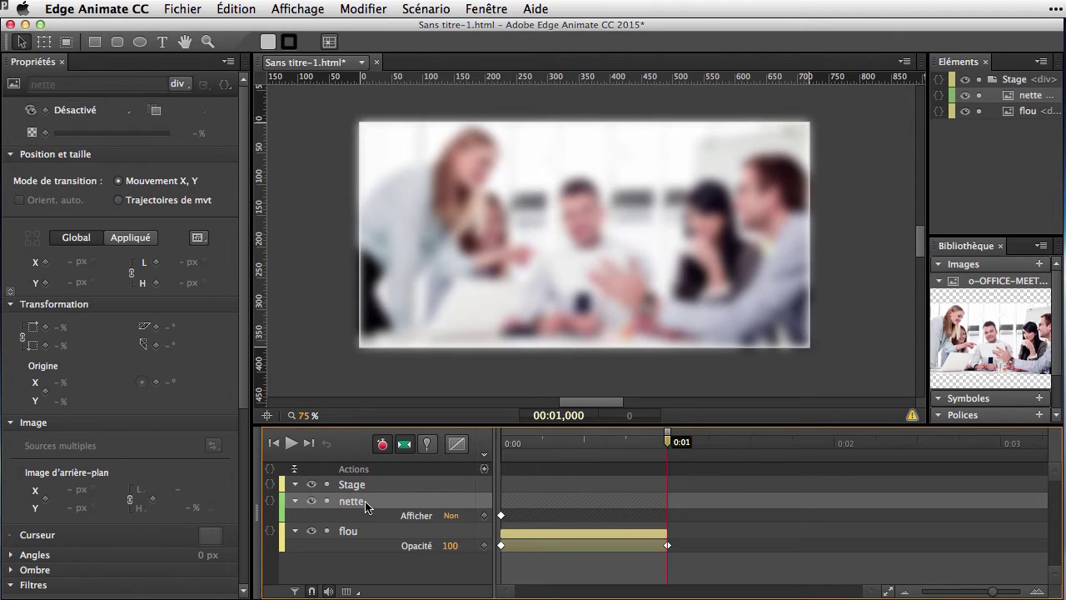
left_click(121, 112)
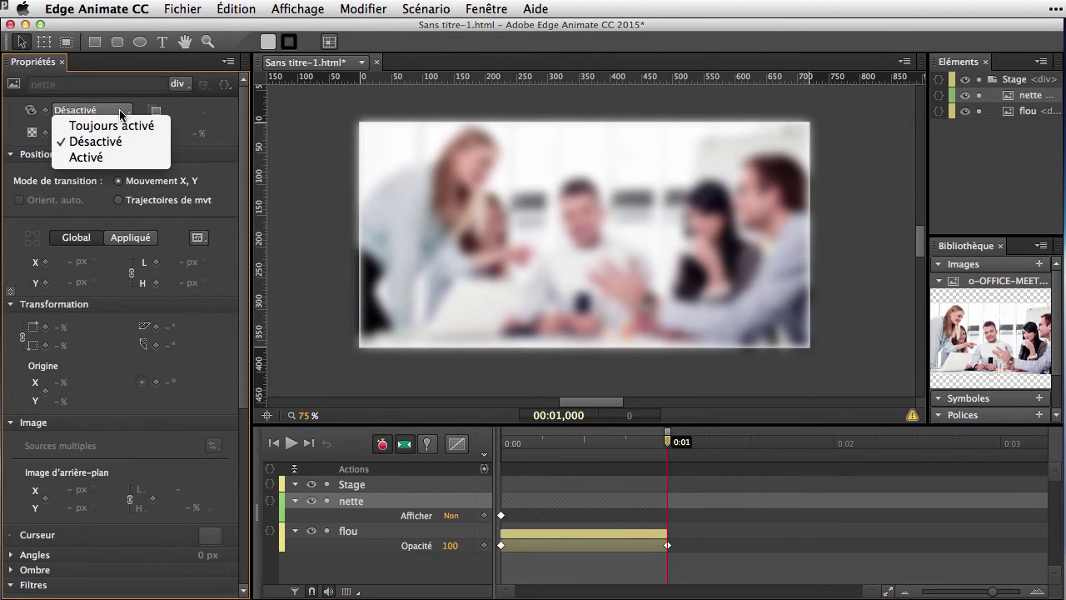
left_click(114, 160)
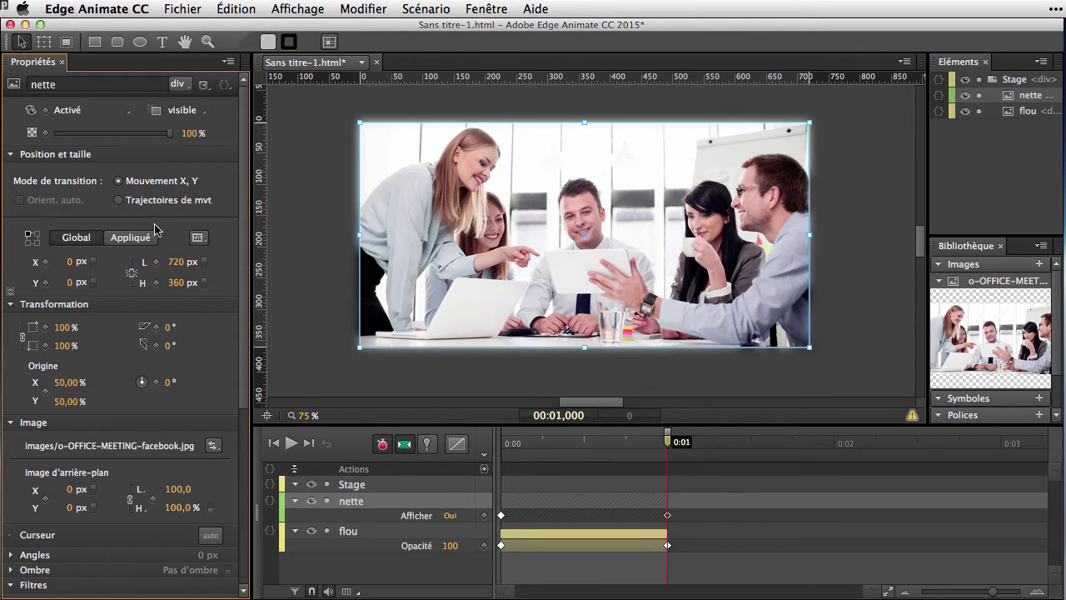
Enable clipping on the nette image and set its right clip edge to 0 px at 0:01 on the timeline
scroll(195, 383, "down", 5)
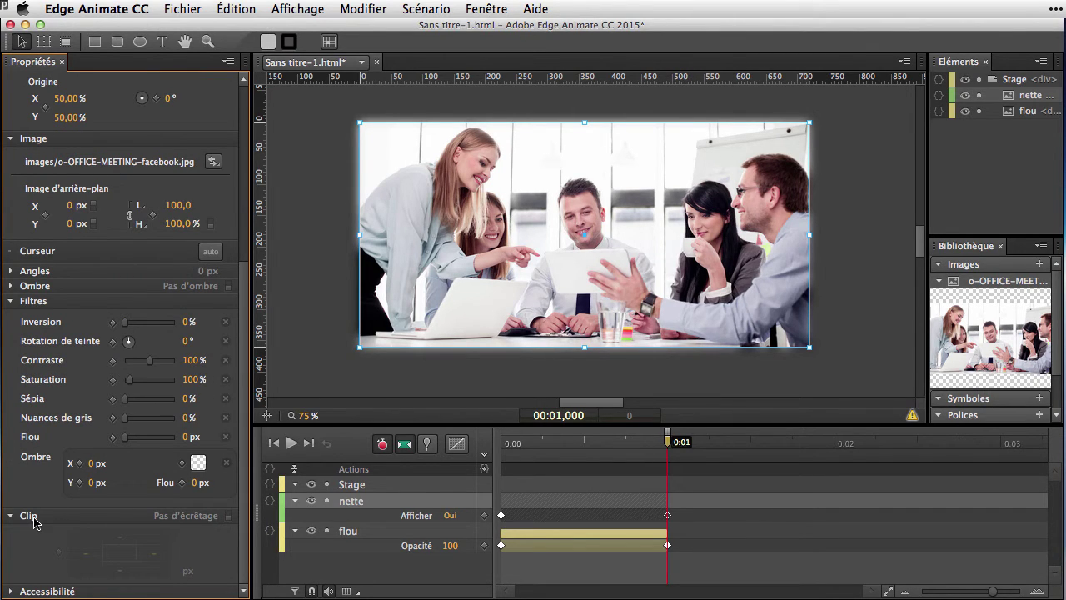
left_click(228, 516)
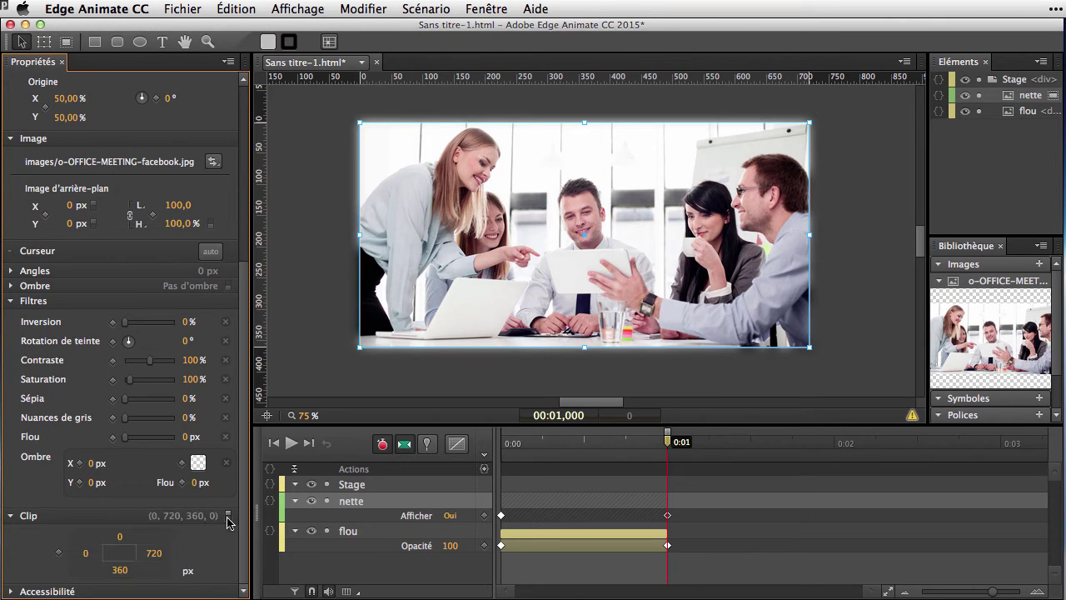
left_click(153, 553)
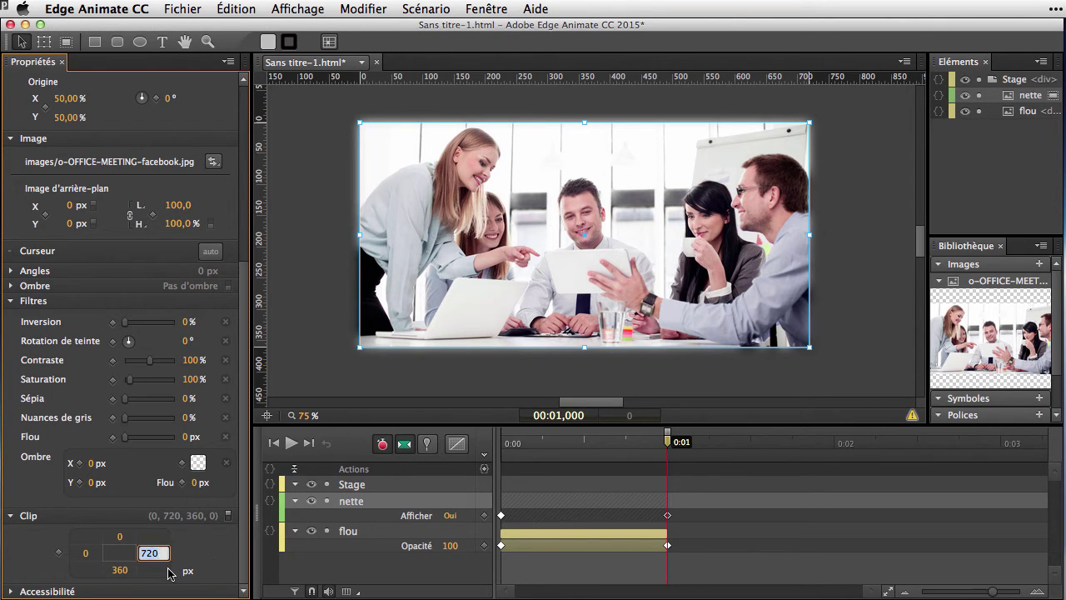
type("0")
key("Return")
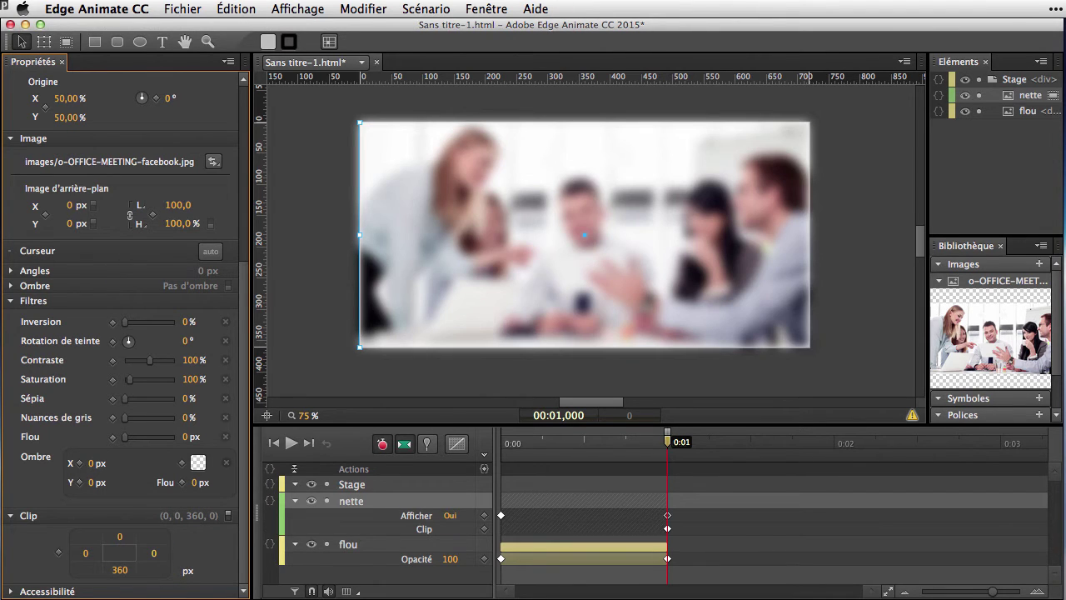
Set the nette image's right clip edge to 720 px at 0:01,750 and preview the animation in the browser
left_click_drag(668, 442, 793, 440)
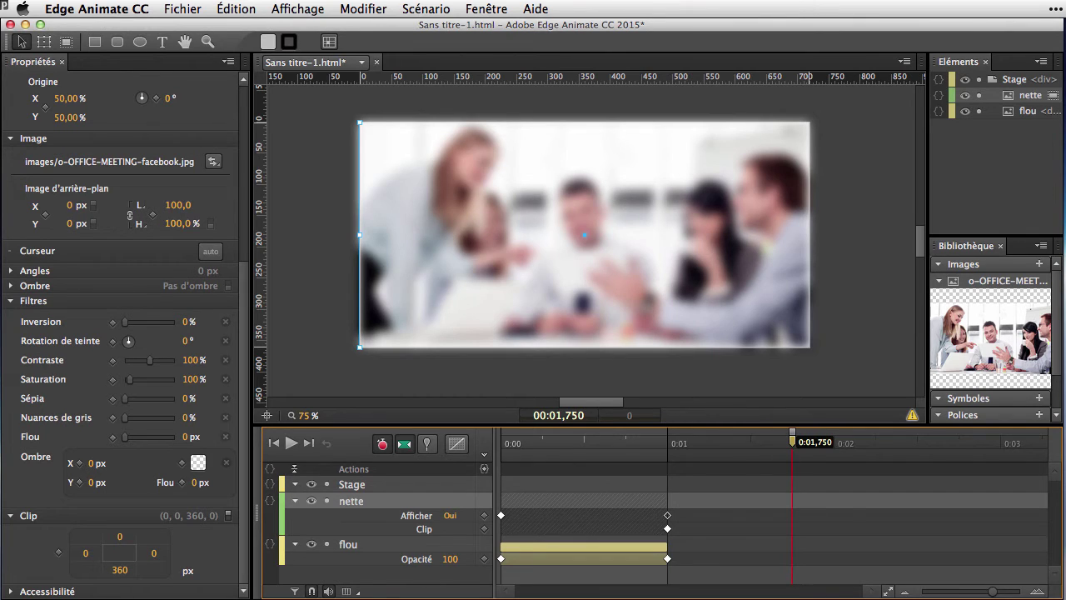
left_click(153, 553)
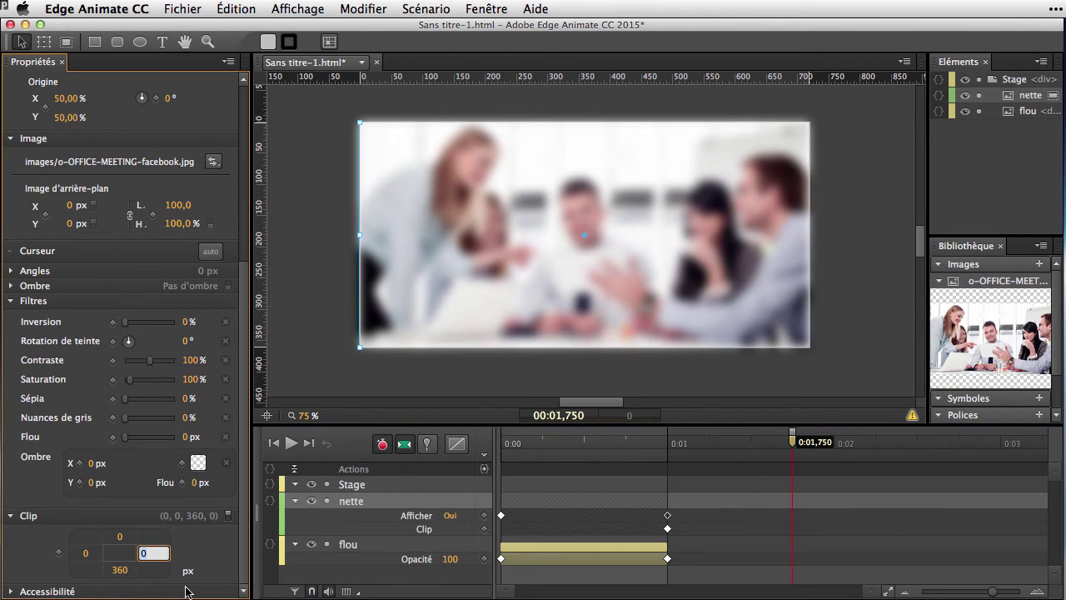
type("720")
key("Return")
key("super+Return")
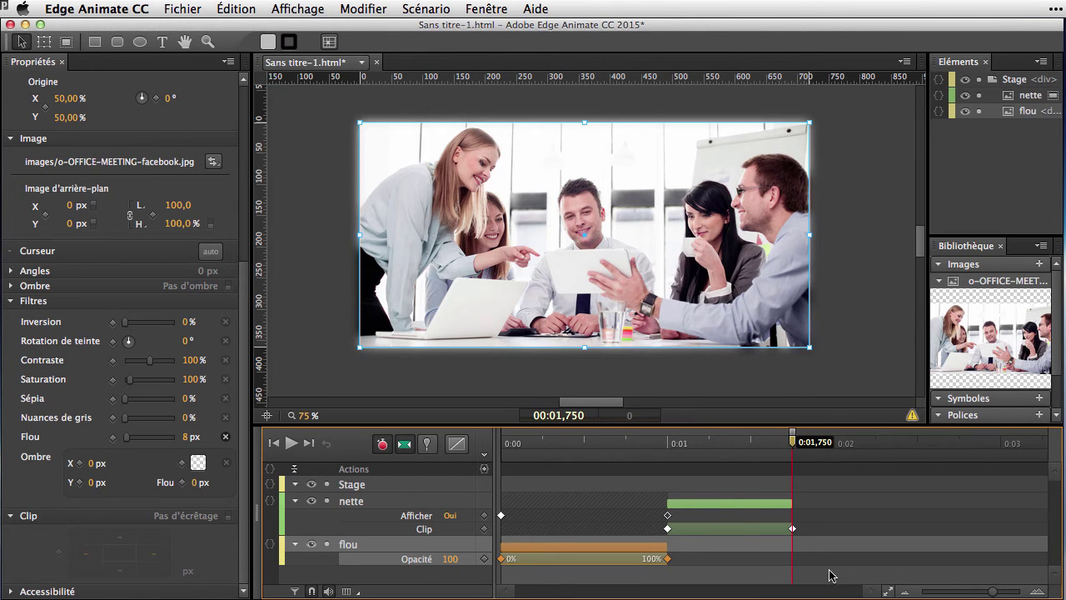
Stretch all transitions together so the flou fade ends at about 0:01,6, and extend the nette clip transition to 0:03,157
left_click_drag(831, 571, 482, 472)
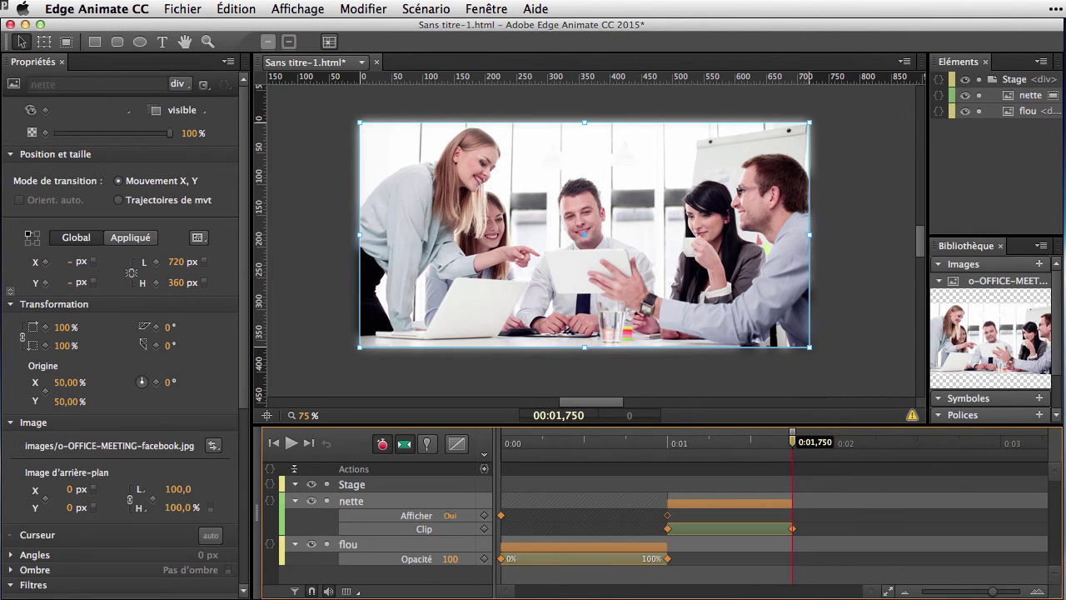
left_click_drag(792, 504, 885, 503)
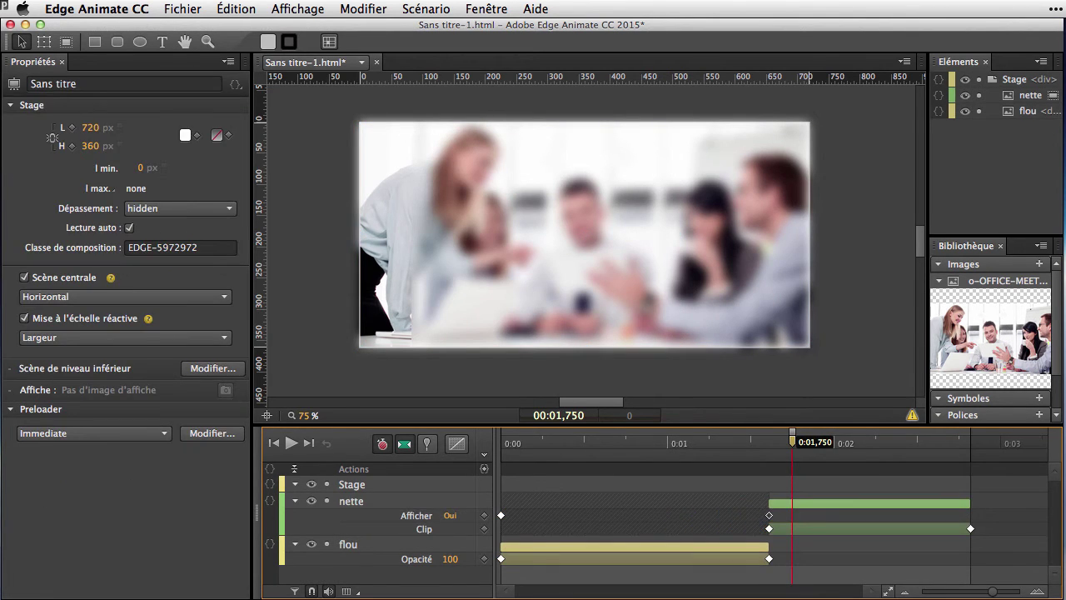
left_click(965, 504)
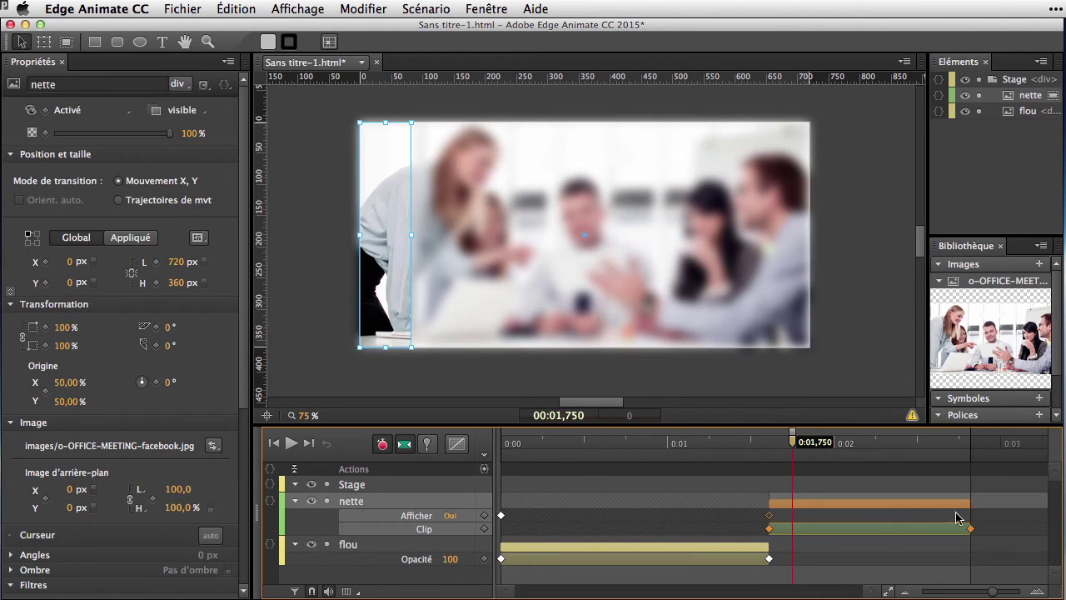
left_click_drag(971, 528, 1026, 529)
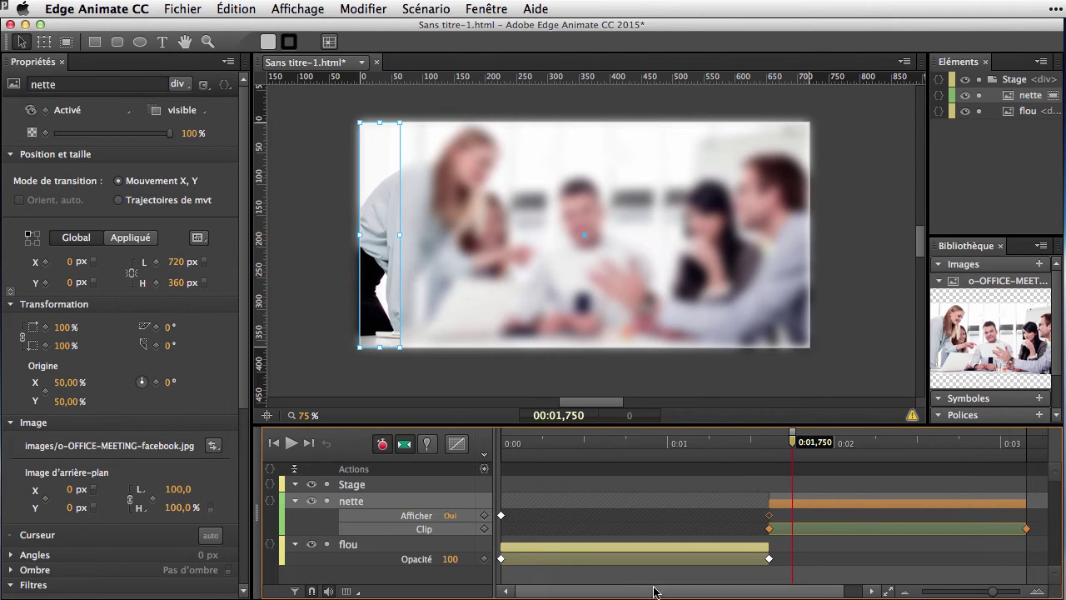
At 0:04 on the timeline, clip the nette image around the dark-haired woman: top 93, right 599, bottom 253 and left 481 px
left_click(596, 547)
left_click_drag(793, 440, 1018, 440)
left_click_drag(1041, 440, 1026, 440)
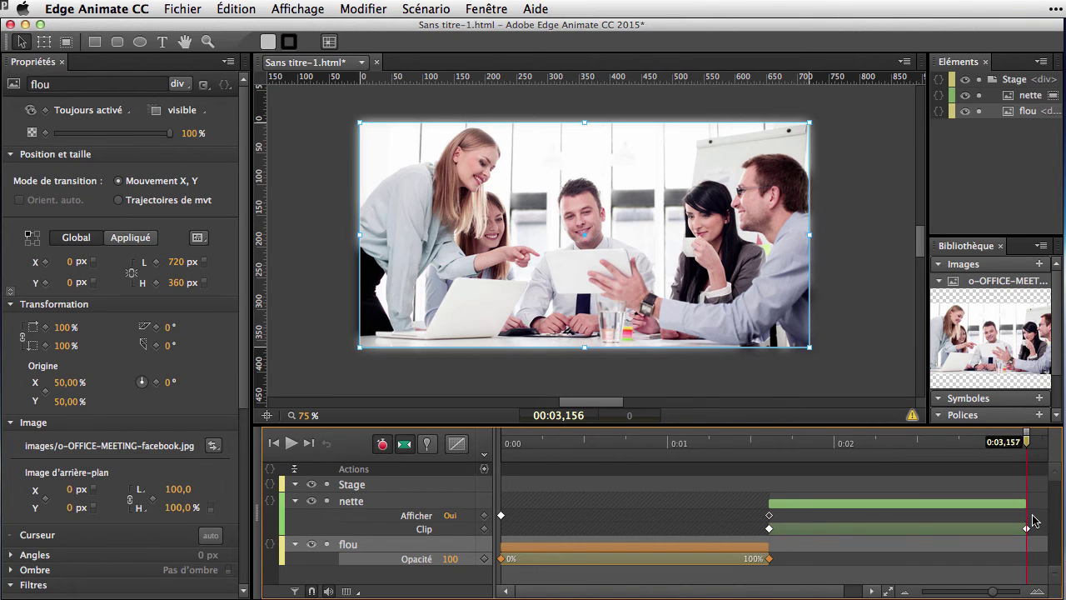
left_click(357, 503)
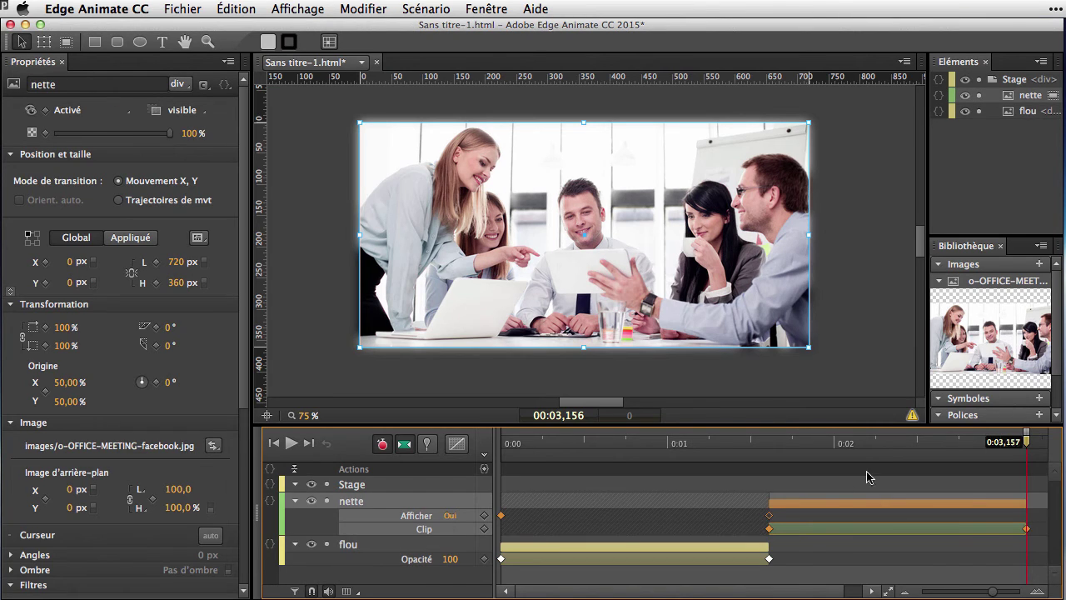
scroll(772, 525, "right", 2)
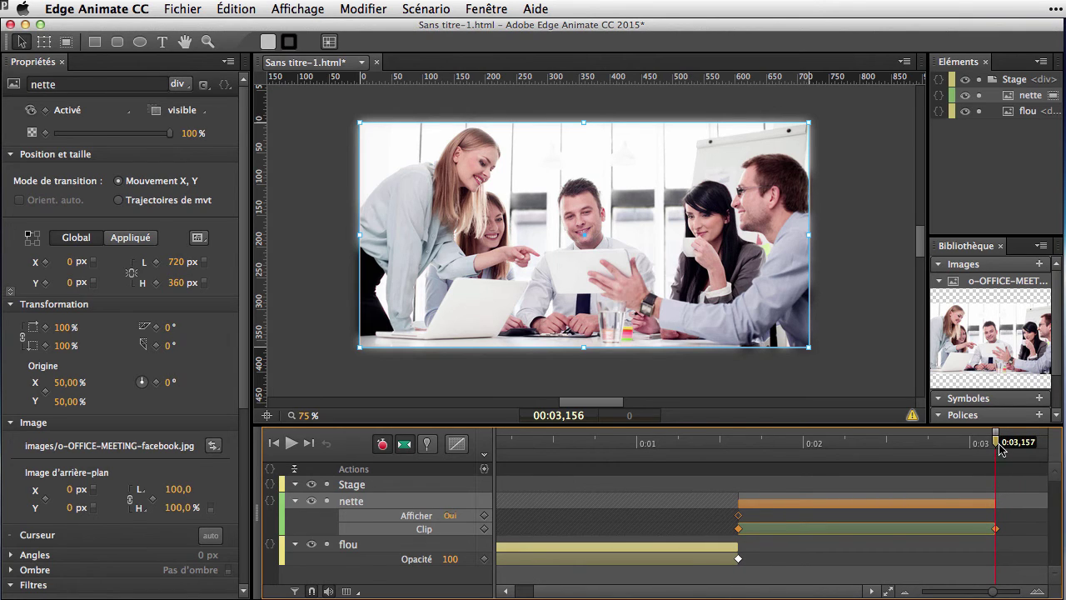
left_click_drag(997, 442, 949, 440)
left_click(34, 585)
scroll(134, 515, "down", 5)
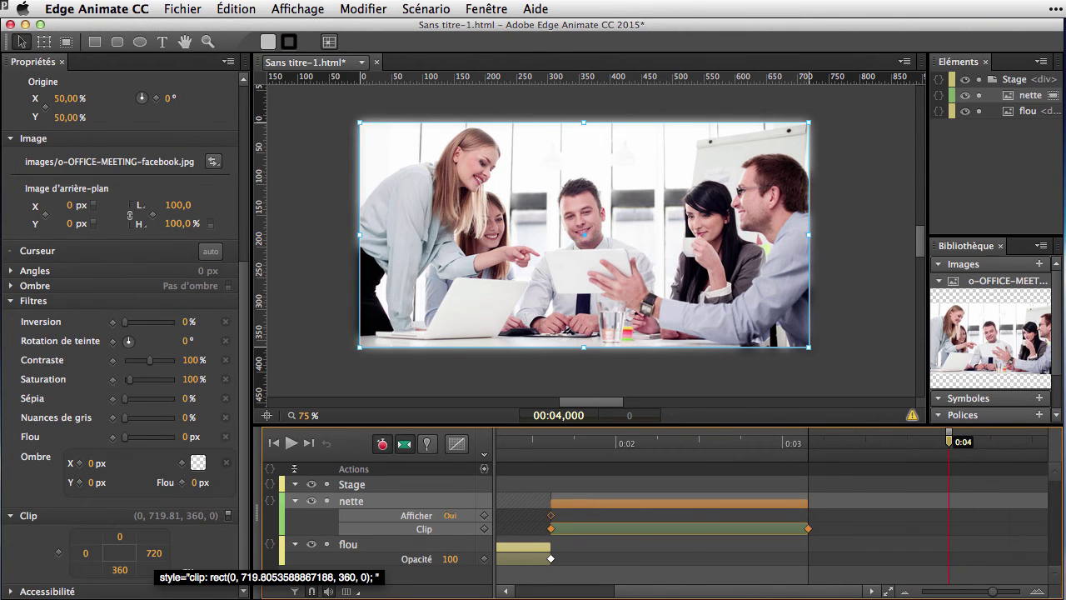
left_click_drag(154, 554, 54, 555)
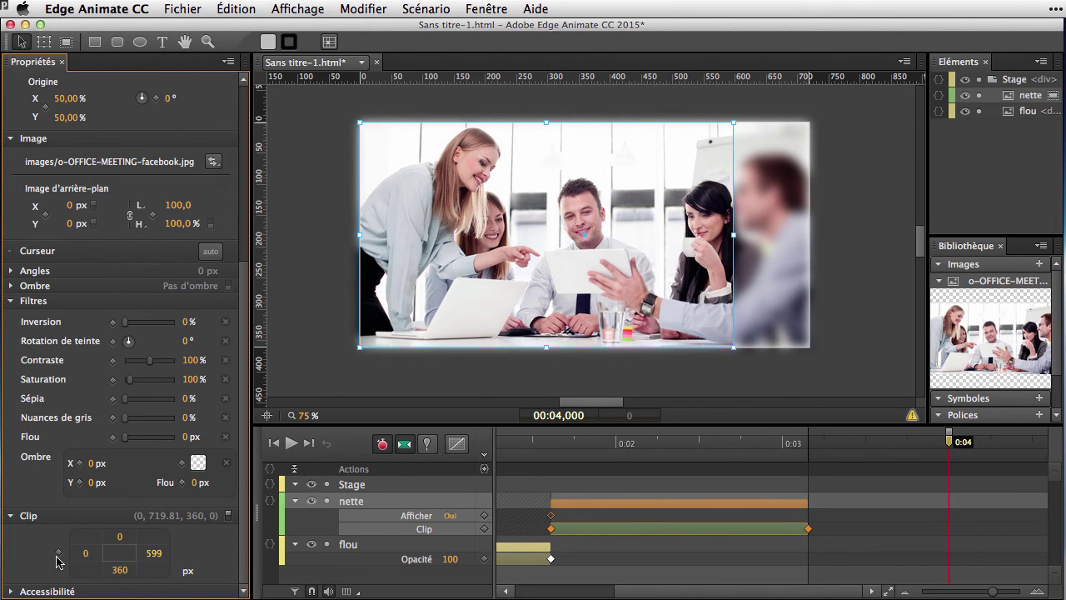
left_click_drag(120, 571, 155, 554)
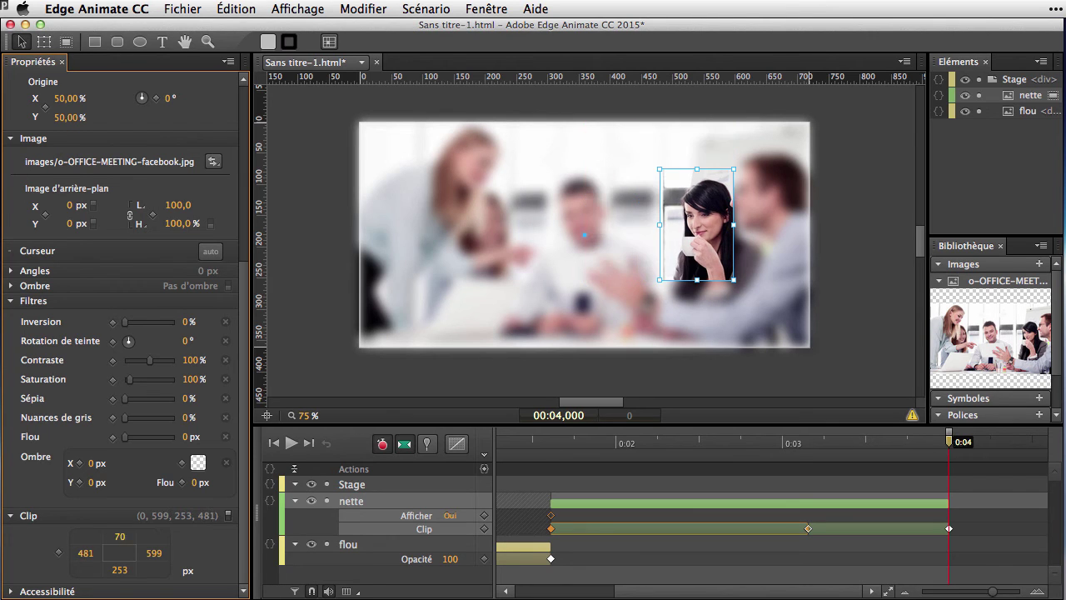
left_click_drag(131, 536, 147, 536)
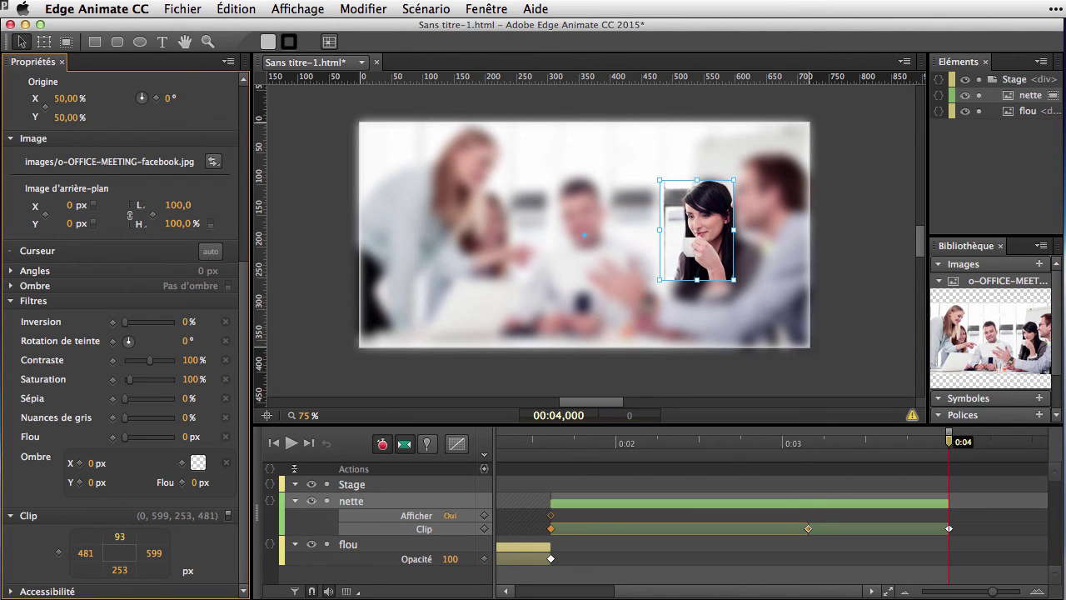
Preview the finished animation in the browser, return to Edge Animate and deselect the nette image
left_click(187, 10)
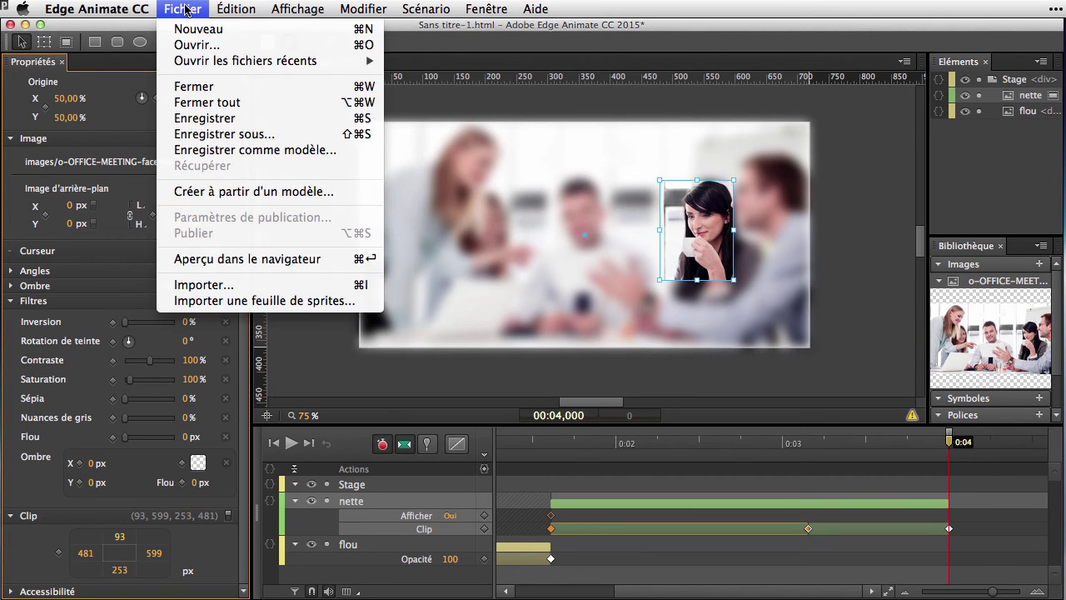
left_click(246, 259)
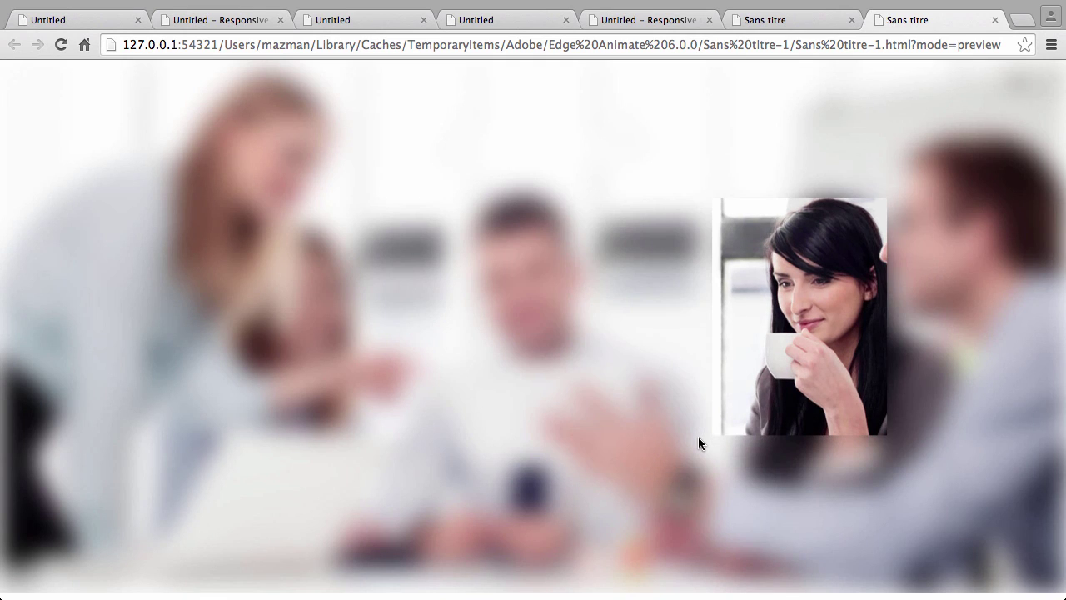
key("super+Tab")
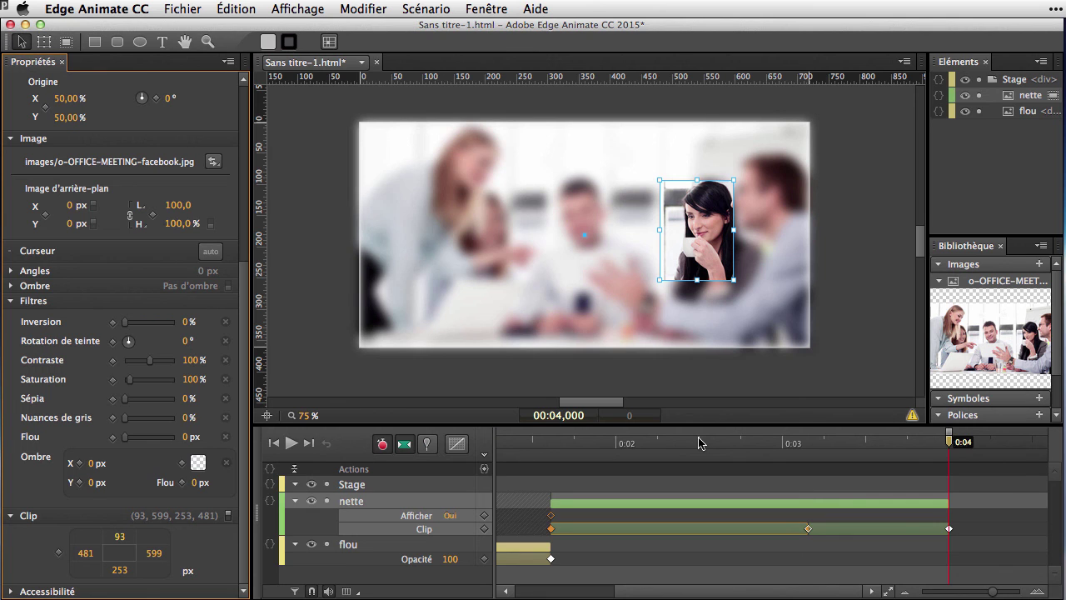
left_click(834, 264)
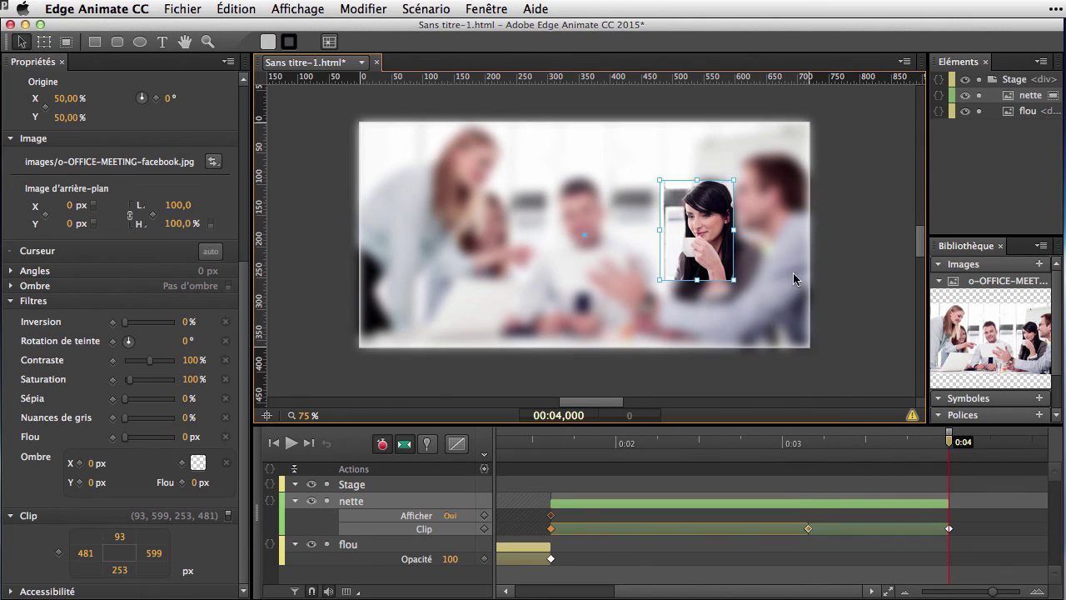
left_click(794, 280)
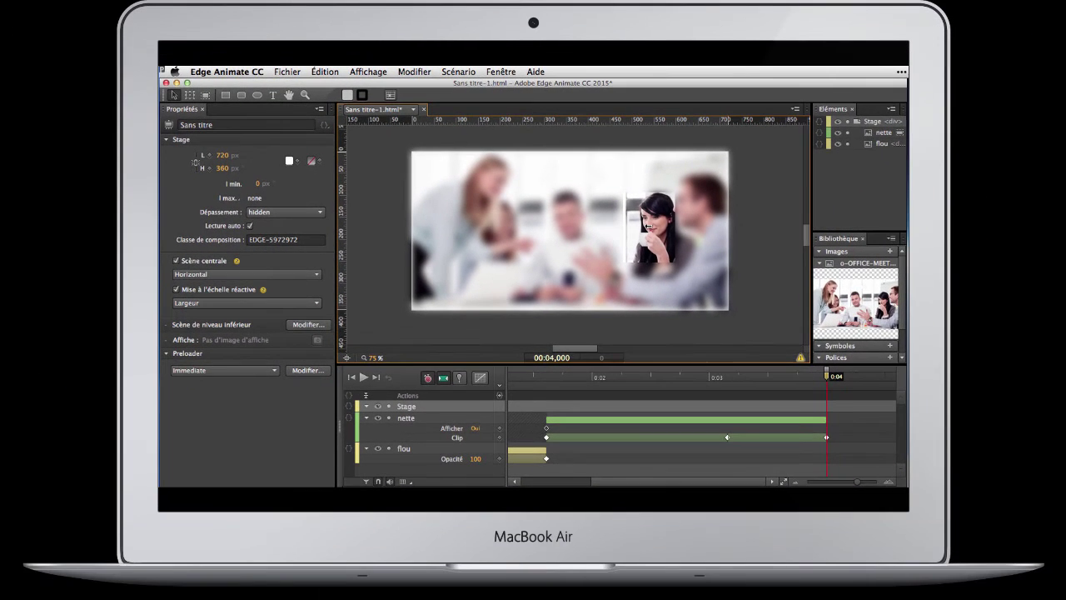